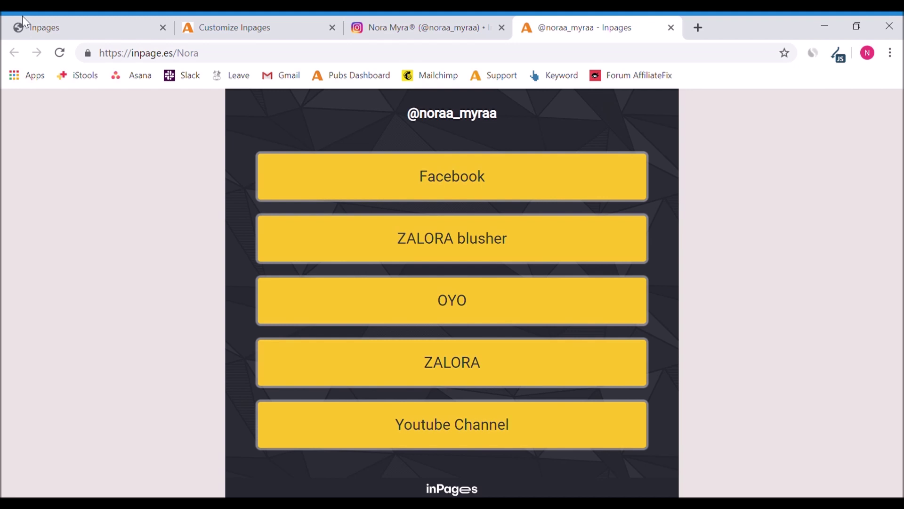
# - Bring up the inPages sign-in page, which notes an ACCESSTRADE account is required
pyautogui.click(87, 23)
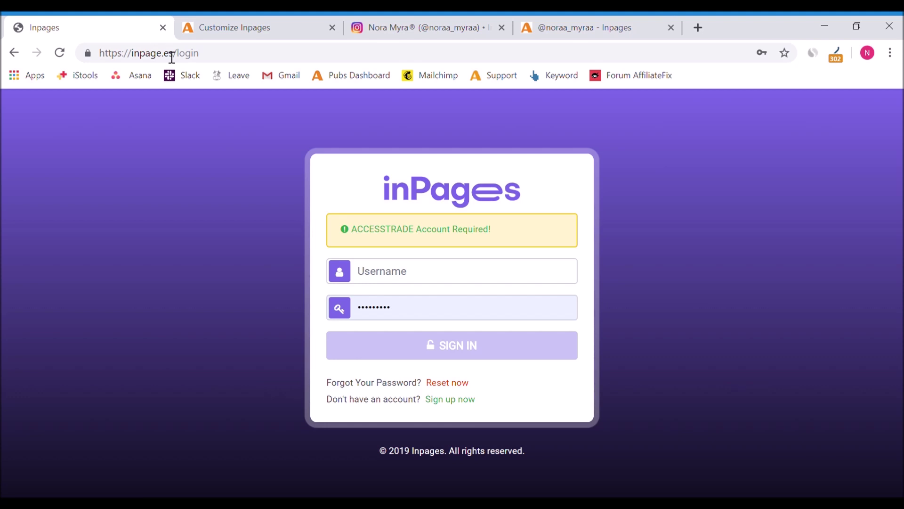
# - Go from the login page to the Customize Inpages tab with URL name, header title and themes
pyautogui.click(246, 53)
pyautogui.click(203, 292)
pyautogui.click(414, 318)
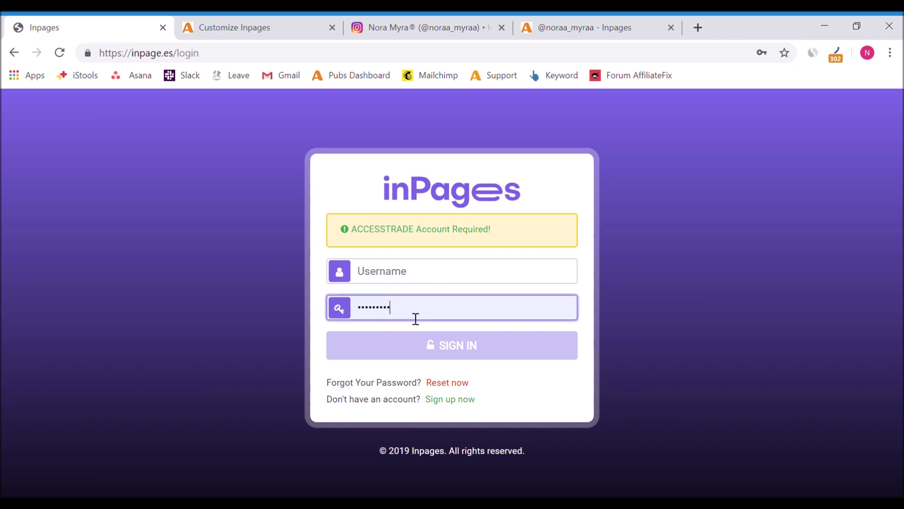
pyautogui.click(739, 352)
pyautogui.click(252, 26)
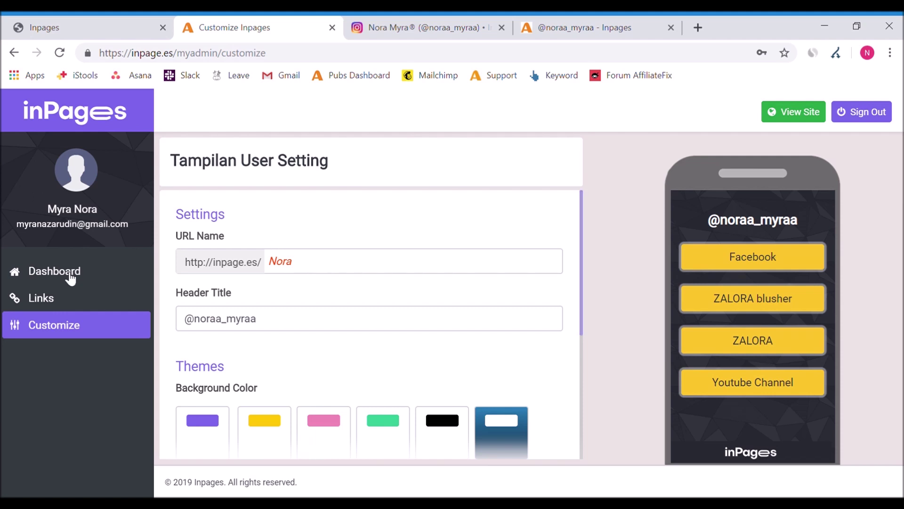
pyautogui.click(54, 338)
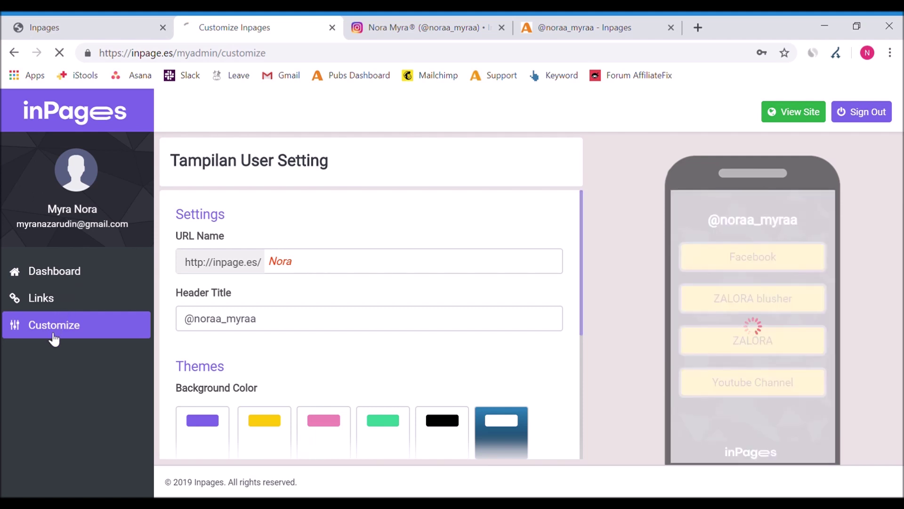
pyautogui.click(320, 266)
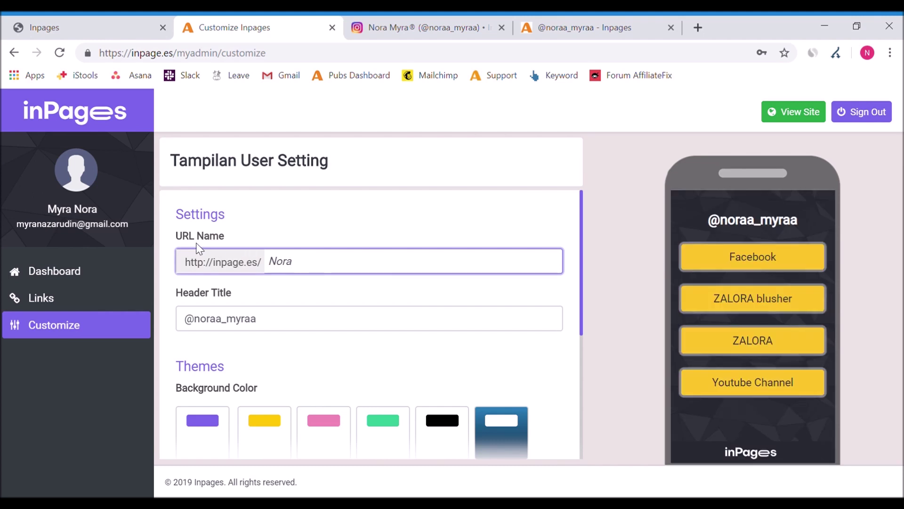
pyautogui.doubleClick(318, 270)
pyautogui.click(318, 270)
pyautogui.press('BackSpace')
pyautogui.press('BackSpace')
pyautogui.press('BackSpace')
pyautogui.press('BackSpace')
pyautogui.write('Nora')
pyautogui.click(484, 311)
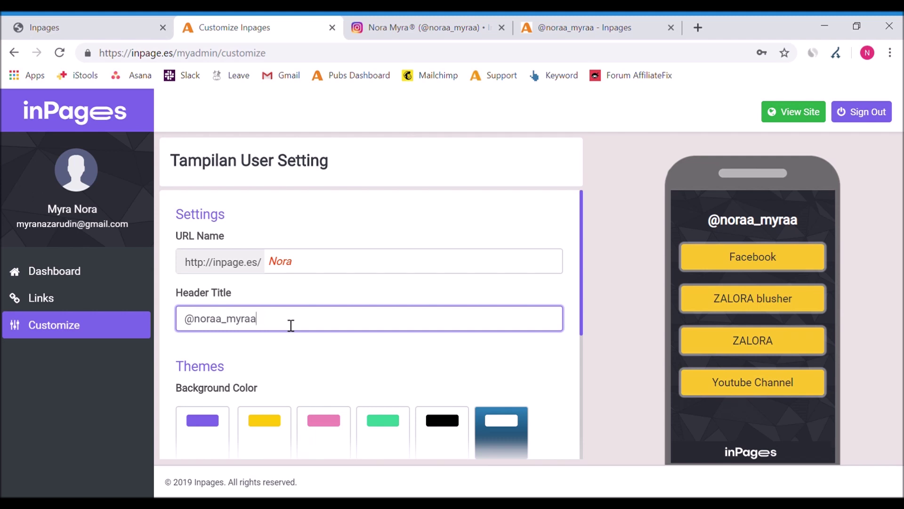
pyautogui.click(307, 374)
pyautogui.scroll(-4, 307, 373)
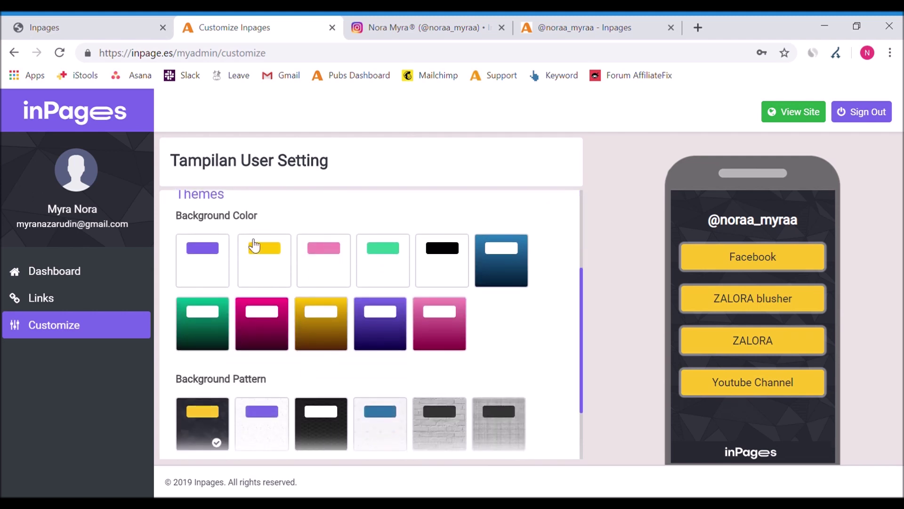
pyautogui.scroll(-4, 488, 306)
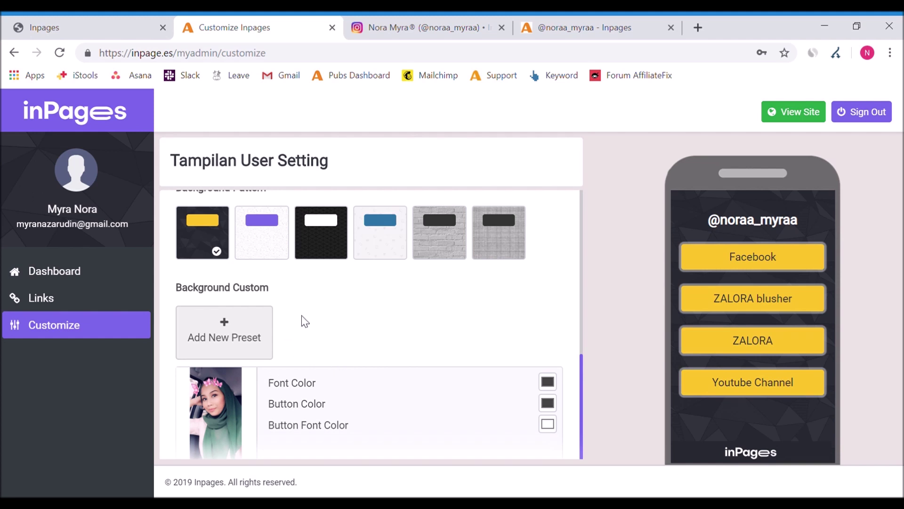
pyautogui.scroll(9, 339, 324)
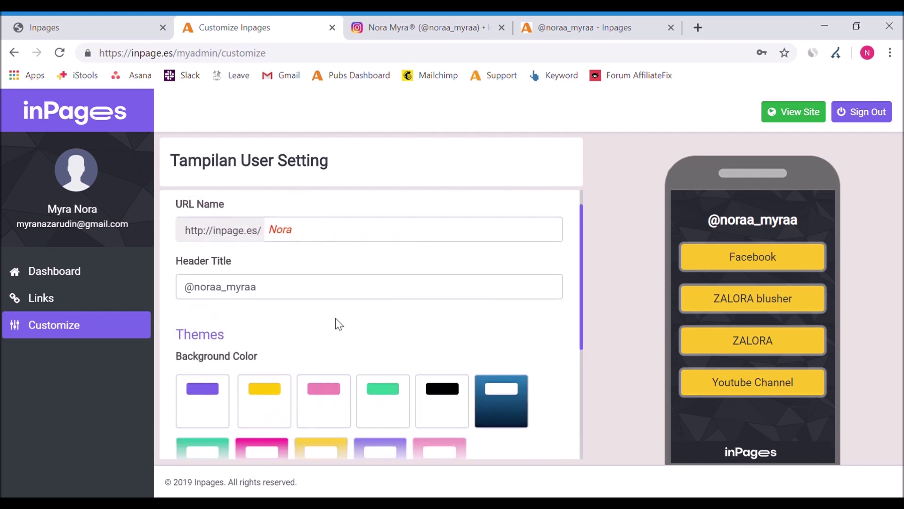
pyautogui.scroll(-3, 344, 325)
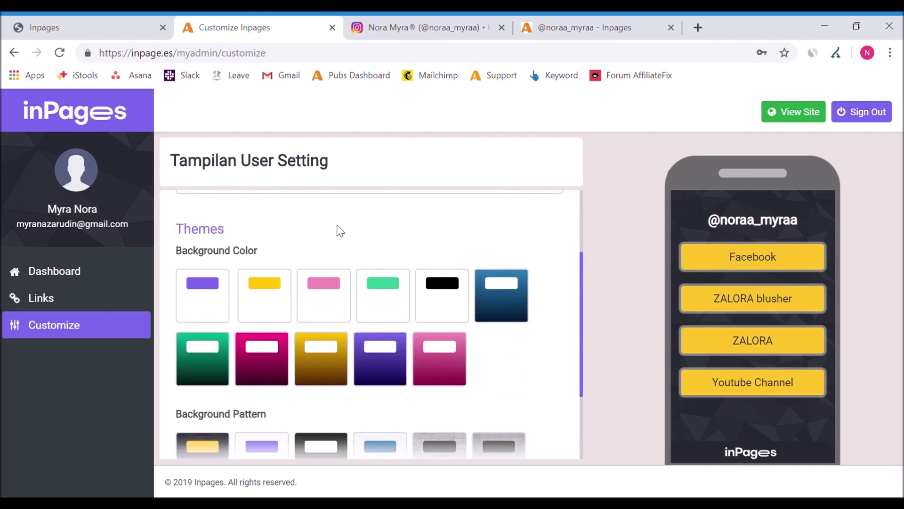
pyautogui.scroll(-3, 337, 228)
pyautogui.scroll(6, 339, 230)
pyautogui.scroll(-5, 337, 230)
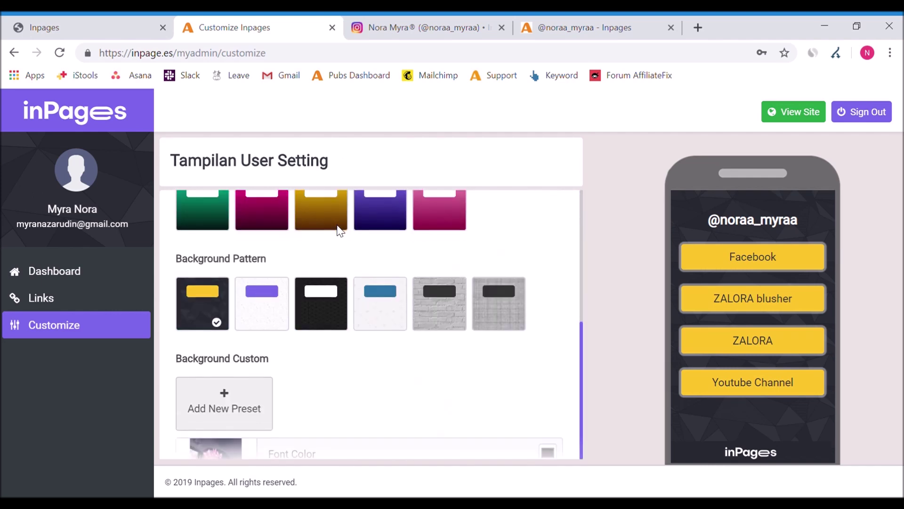
# - Title the blank link 'Shopee' and link it to the Shopee MY Partnerize Campaign (NEW)
pyautogui.click(118, 302)
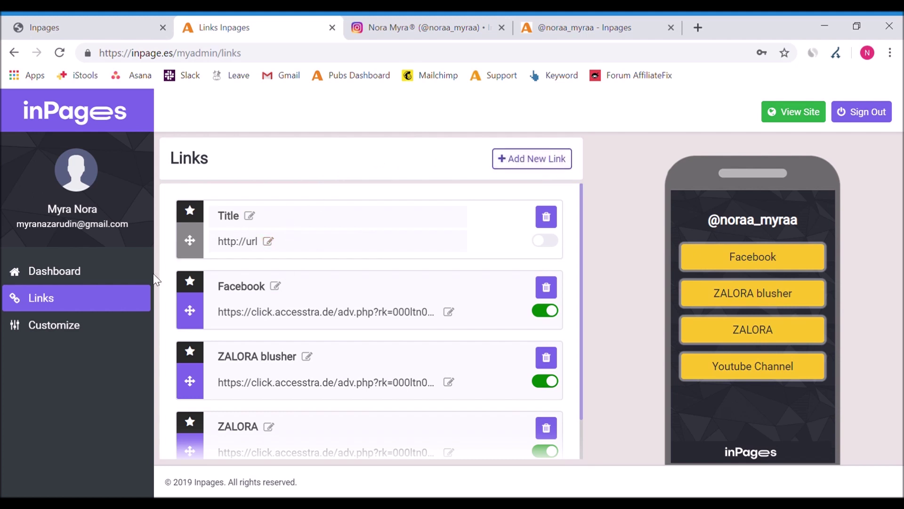
pyautogui.click(249, 216)
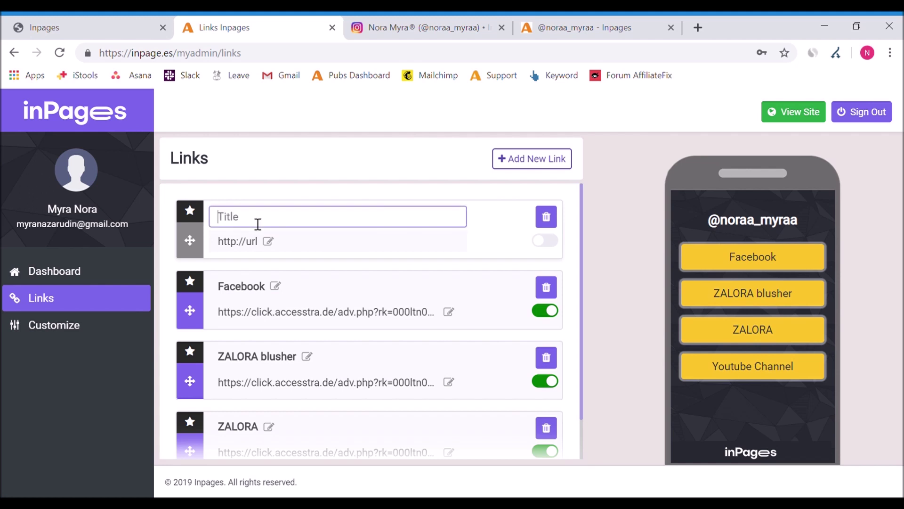
pyautogui.write('Shopee')
pyautogui.click(268, 241)
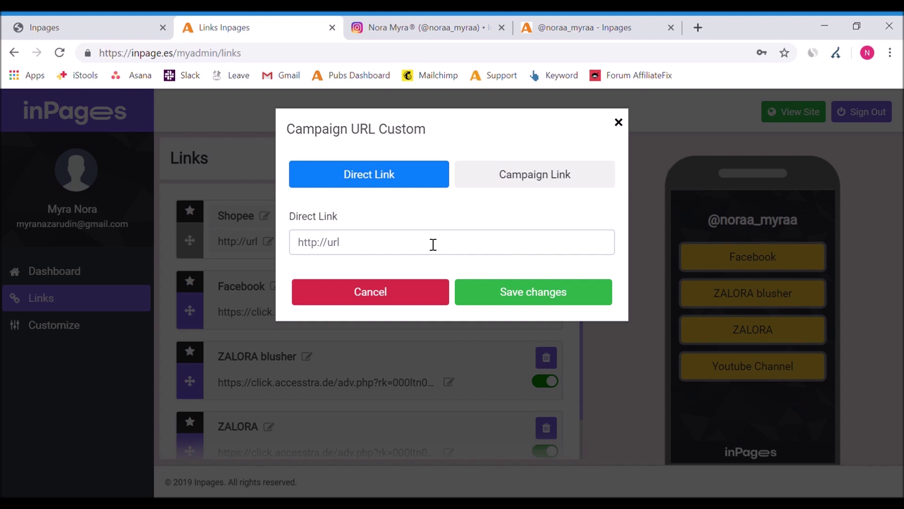
pyautogui.click(525, 190)
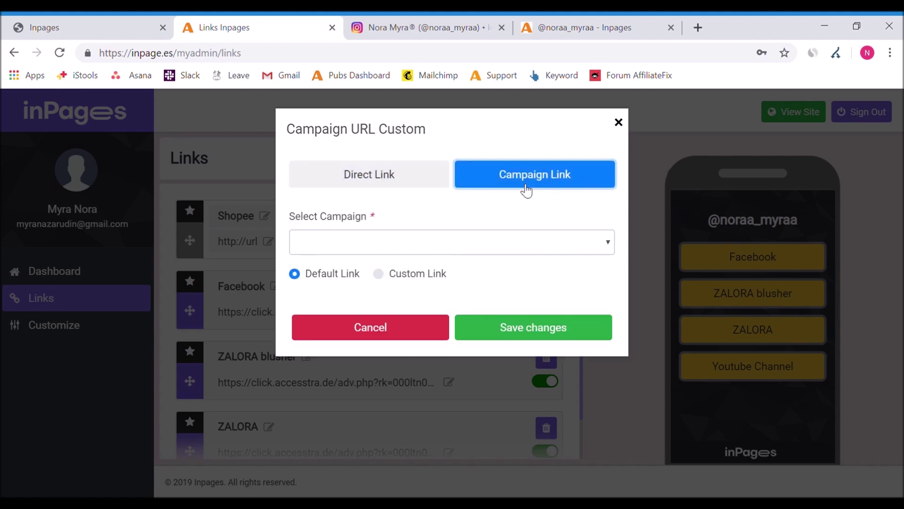
pyautogui.click(540, 252)
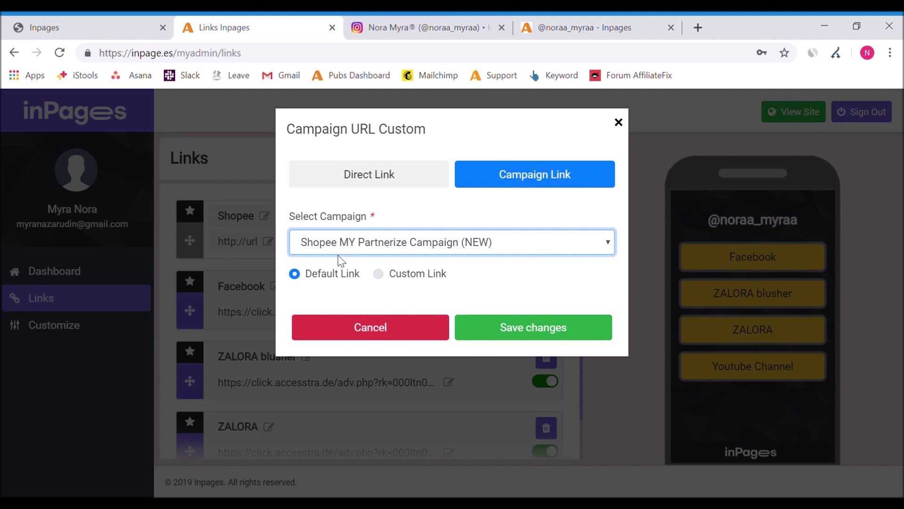
pyautogui.click(515, 327)
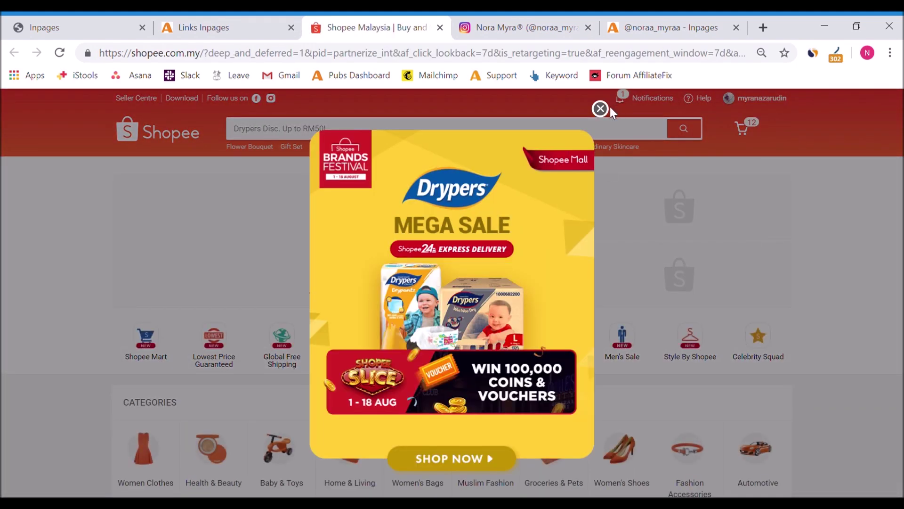
# - Test the Shopee button's destination, dismiss its promo popup, and close that Shopee tab
pyautogui.click(601, 108)
pyautogui.scroll(-10, 793, 274)
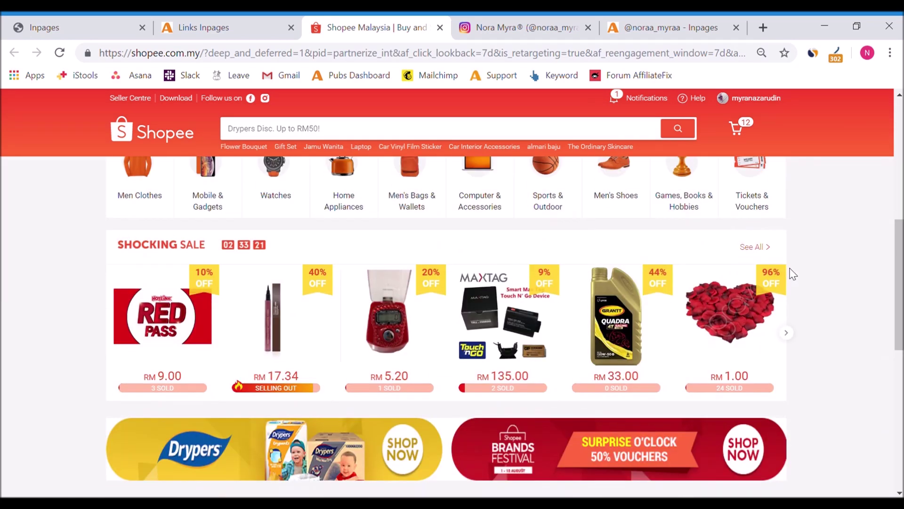
pyautogui.scroll(10, 793, 274)
pyautogui.hotkey('ctrl', 'w')
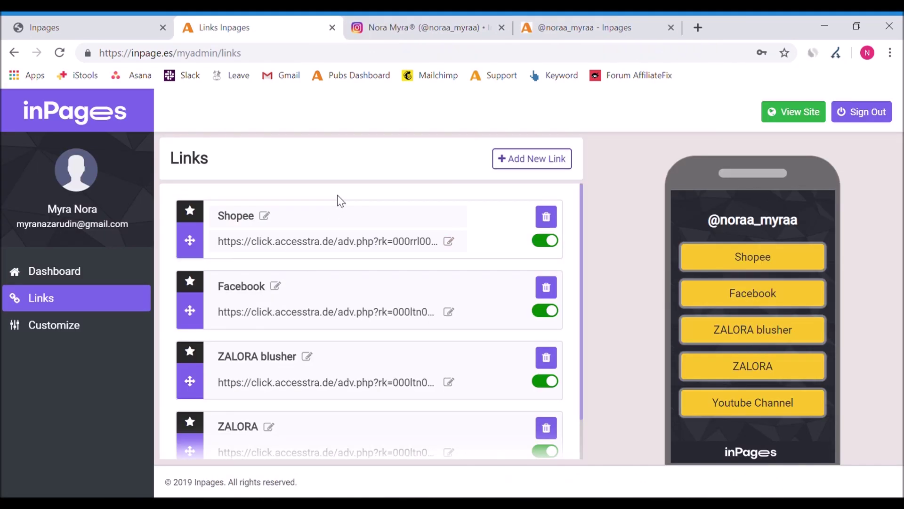
pyautogui.scroll(-3, 344, 204)
pyautogui.scroll(3, 343, 204)
# - Toggle the link switches so only Shopee stays live, turning off Facebook, ZALORA and Youtube Channel
pyautogui.click(549, 242)
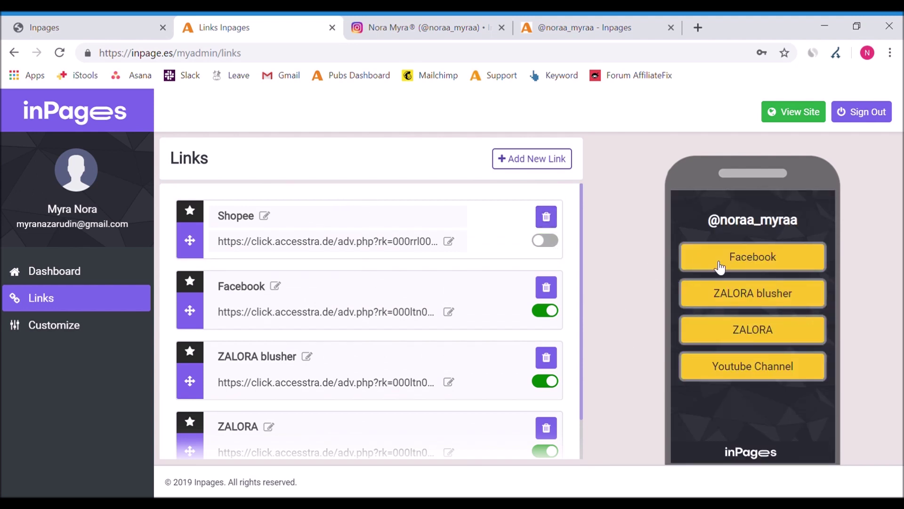
pyautogui.click(545, 311)
pyautogui.scroll(-3, 549, 329)
pyautogui.click(545, 275)
pyautogui.click(544, 335)
pyautogui.click(549, 405)
pyautogui.scroll(2, 577, 366)
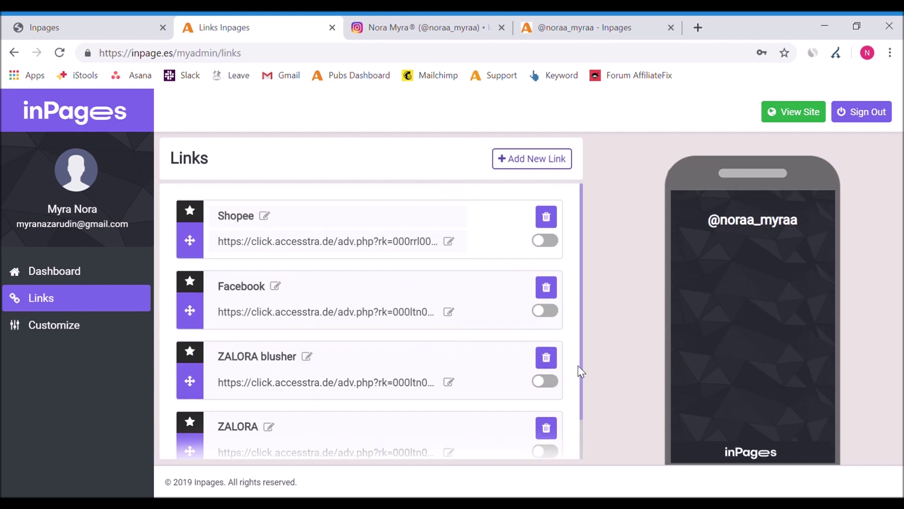
# - Add a new blank link above Shopee, start editing its title, and open a fresh browser tab
pyautogui.click(558, 161)
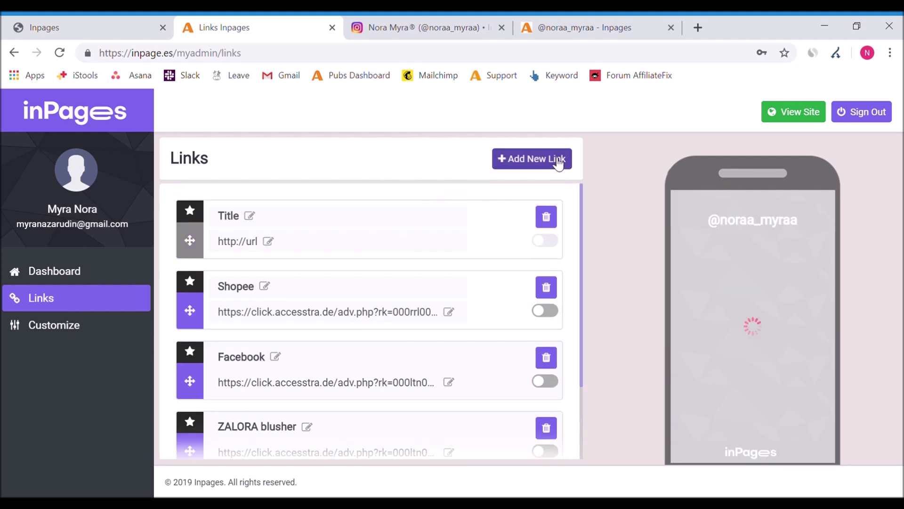
pyautogui.click(559, 160)
pyautogui.click(558, 160)
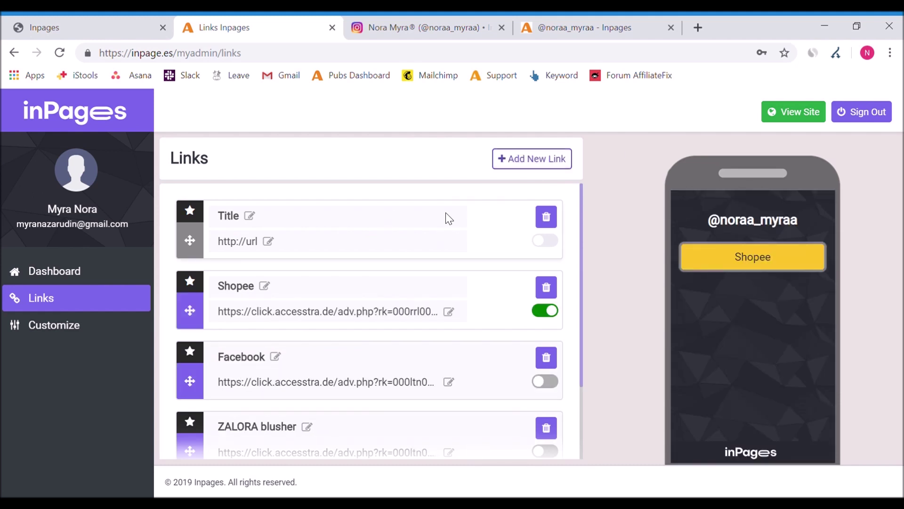
pyautogui.click(248, 216)
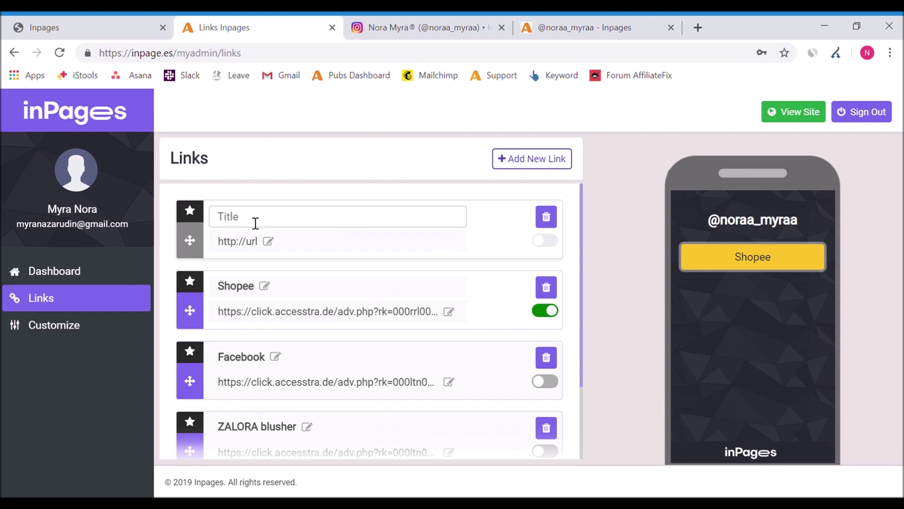
pyautogui.tripleClick(701, 25)
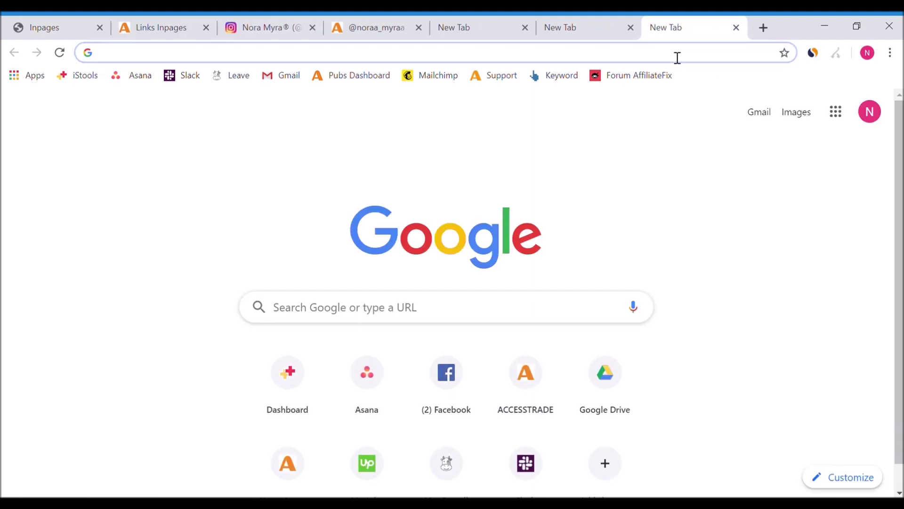
# - Go to shopee.com.my and browse to the Women's Bags Grab & Go collection
pyautogui.write('shopee.com.my')
pyautogui.press('Return')
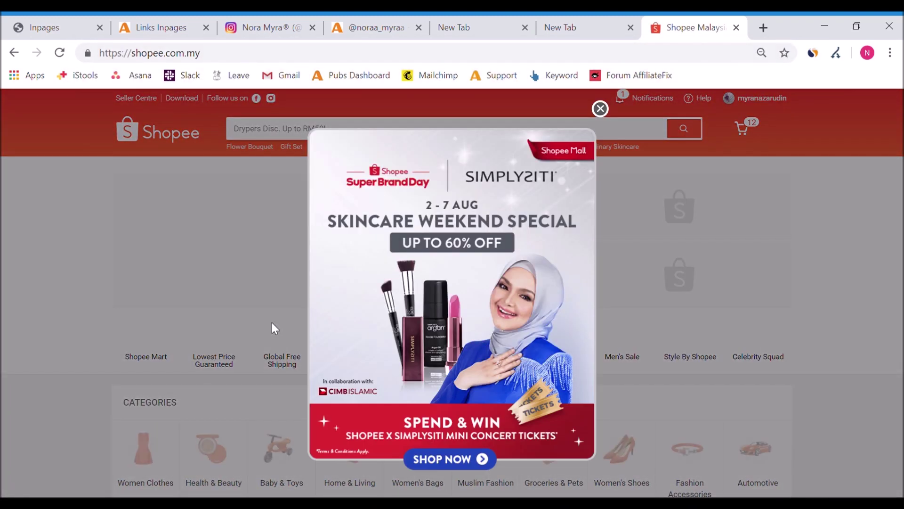
pyautogui.click(600, 108)
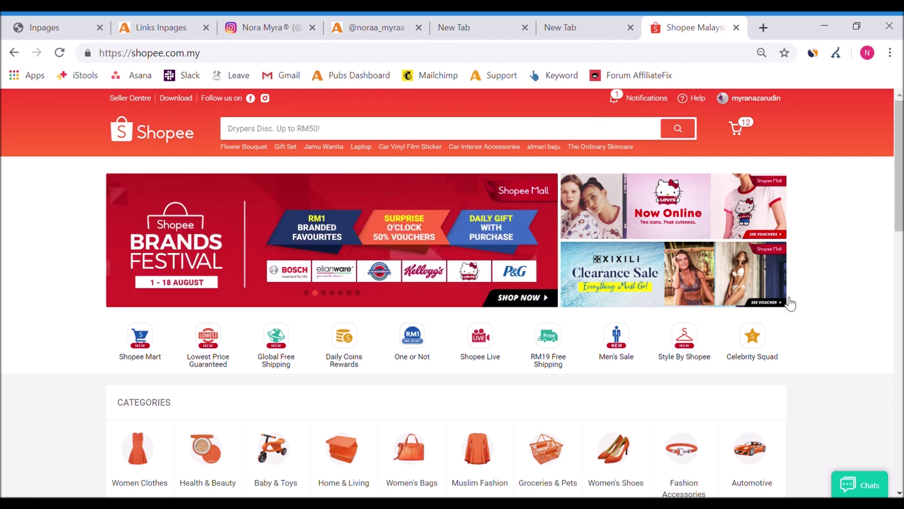
pyautogui.scroll(-3, 133, 319)
pyautogui.click(414, 313)
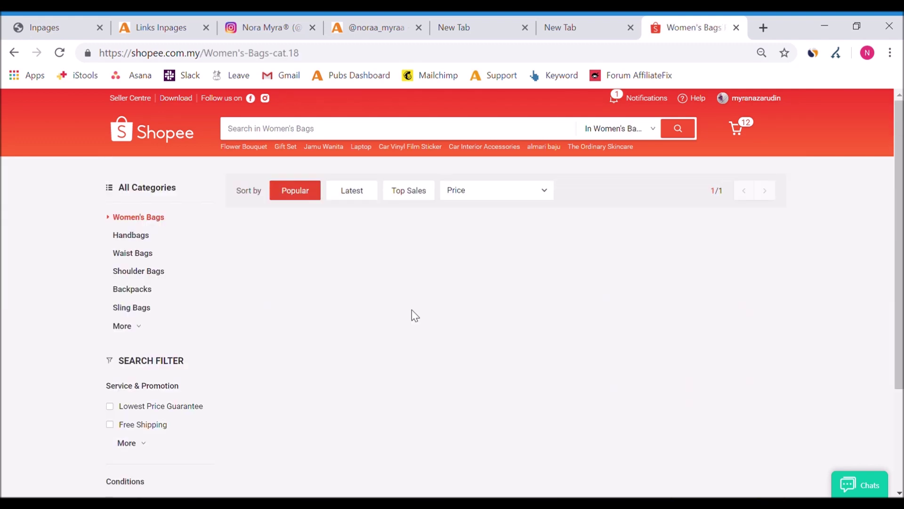
pyautogui.scroll(-7, 598, 327)
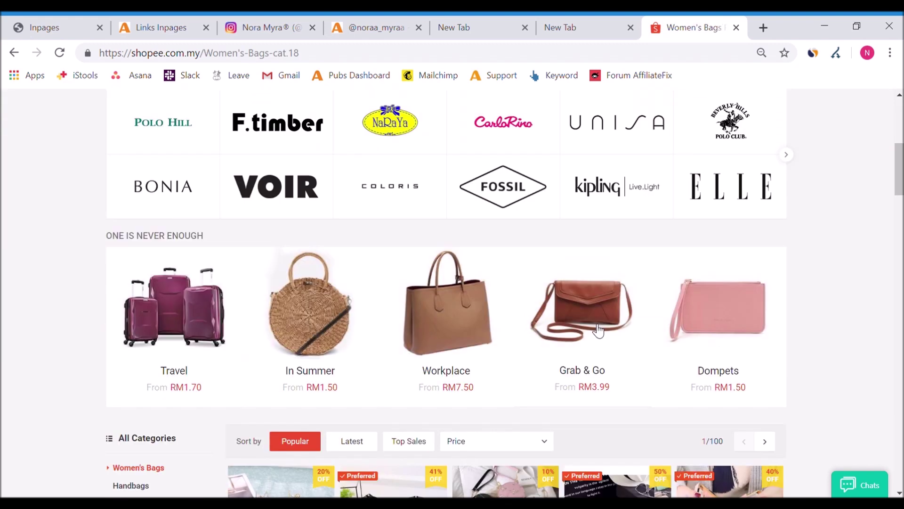
pyautogui.click(597, 326)
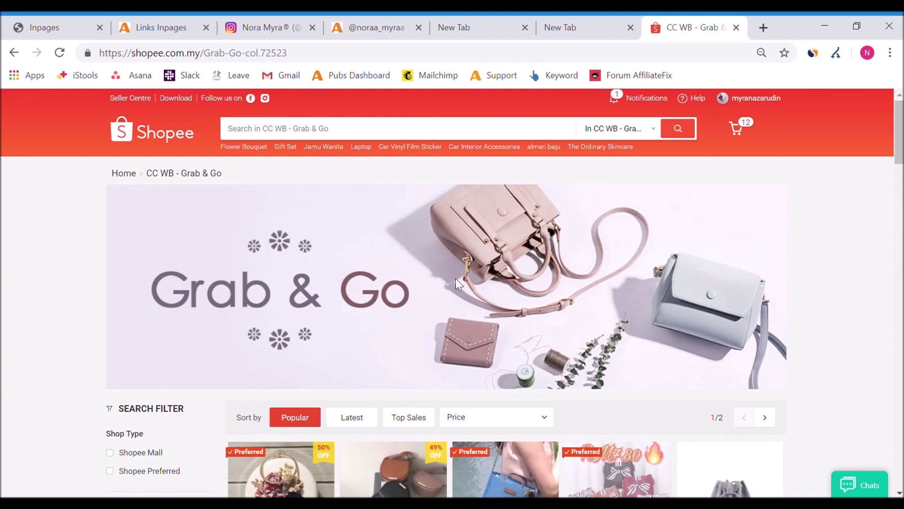
pyautogui.scroll(-10, 456, 278)
pyautogui.scroll(10, 400, 203)
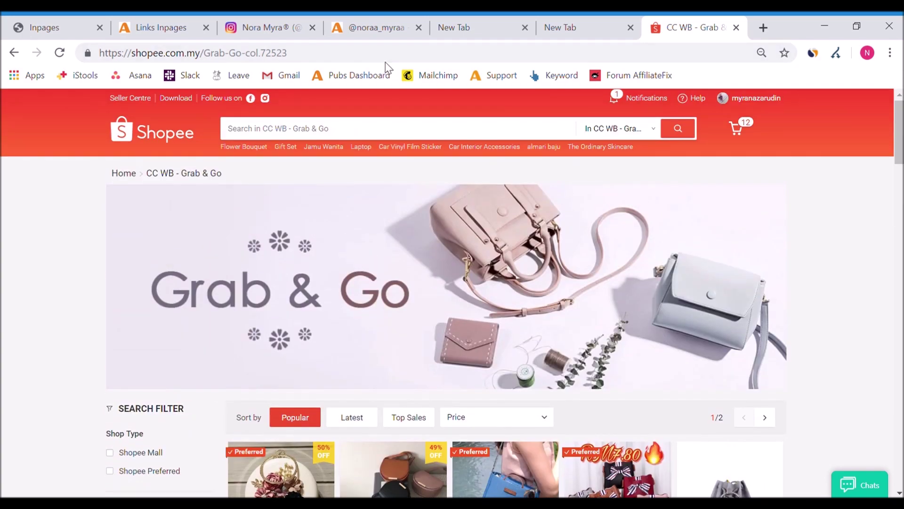
# - Select the Grab & Go collection's web address and return to the inPages links admin tab
pyautogui.click(395, 53)
pyautogui.hotkey('ctrl', 'c')
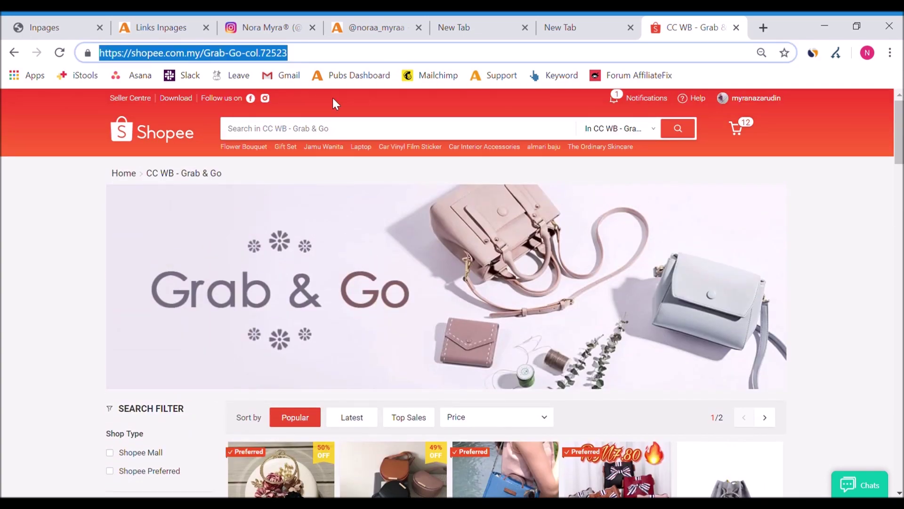
pyautogui.scroll(-7, 442, 305)
pyautogui.scroll(-5, 443, 304)
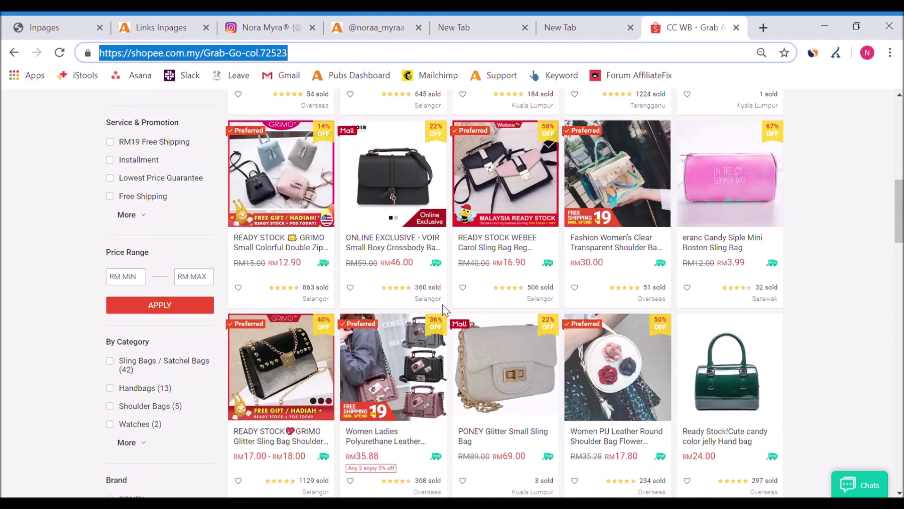
pyautogui.scroll(12, 443, 304)
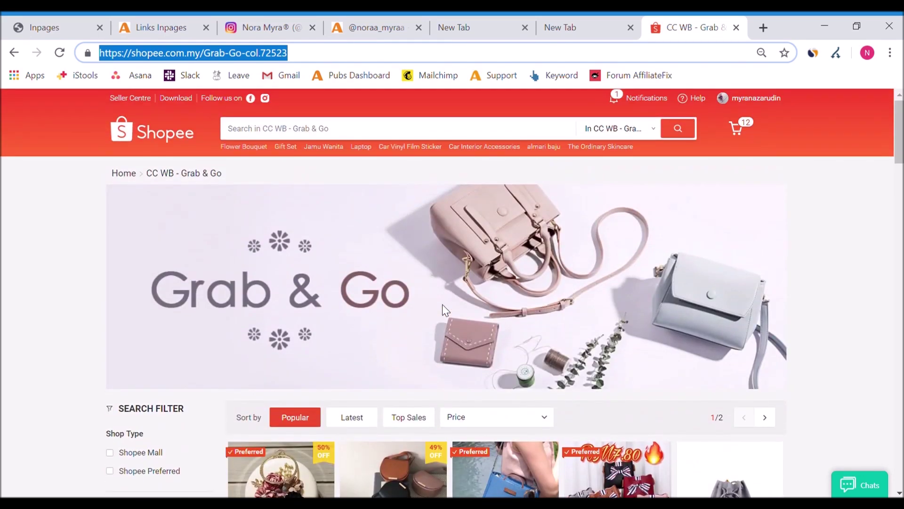
pyautogui.scroll(-10, 443, 304)
pyautogui.scroll(10, 442, 304)
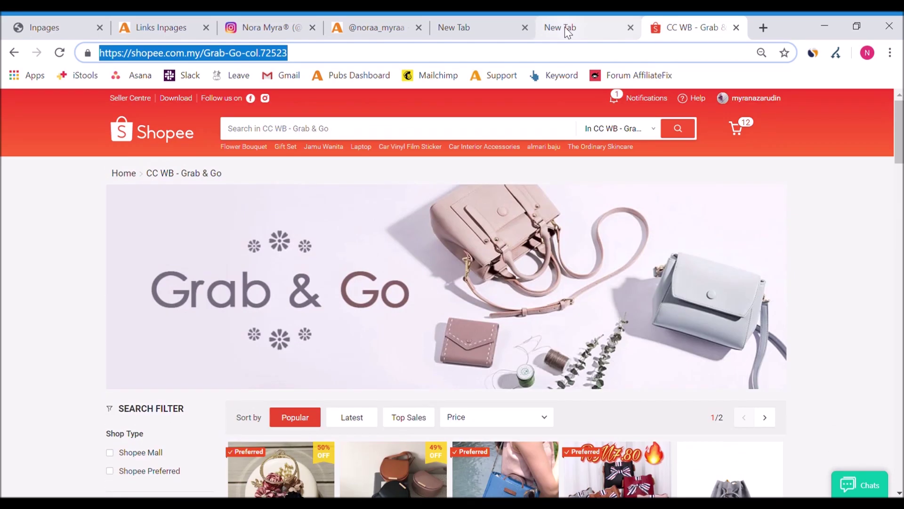
pyautogui.click(62, 31)
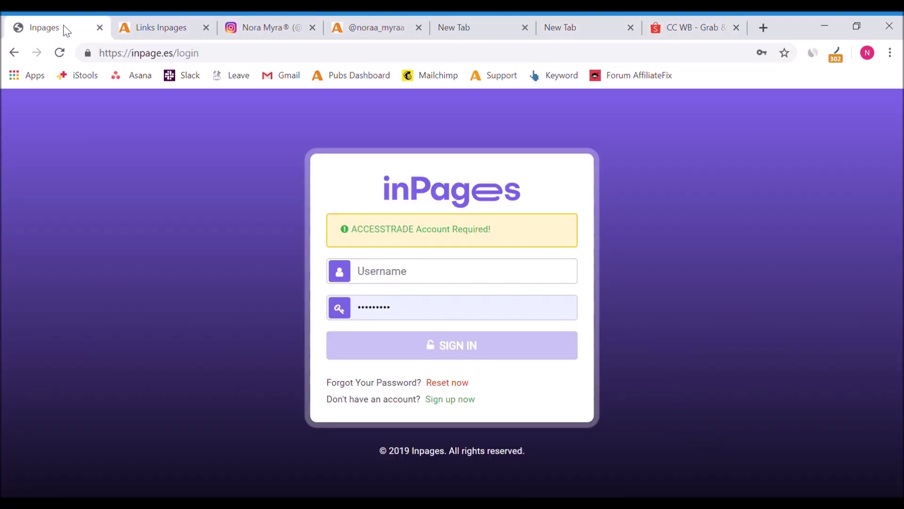
pyautogui.click(157, 19)
# - Title the new link 'Shopee Bag Grab & Go'
pyautogui.click(317, 222)
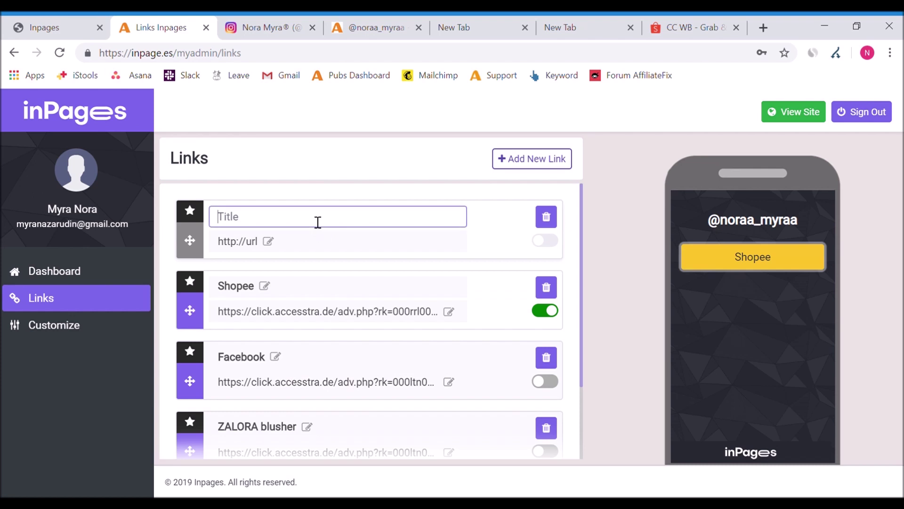
pyautogui.write('Shop')
pyautogui.press('BackSpace')
pyautogui.write('Ba')
pyautogui.press('BackSpace')
pyautogui.write('Sh')
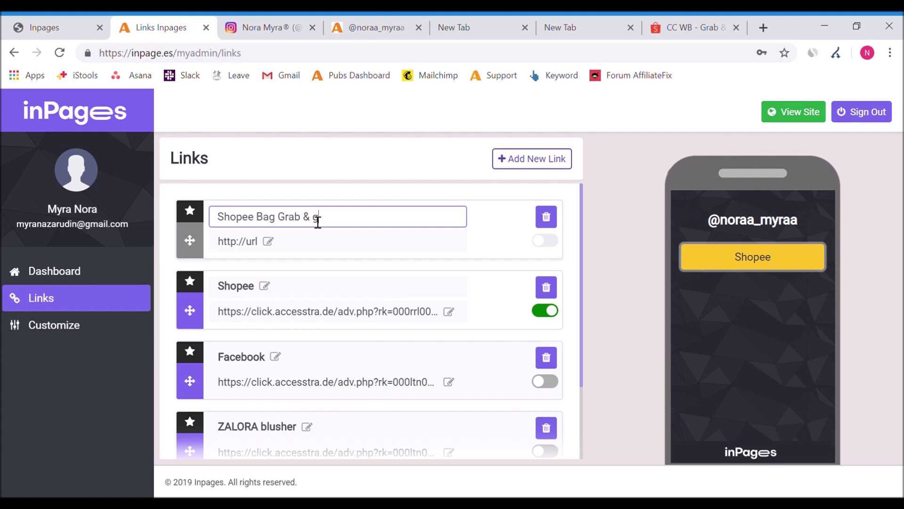
pyautogui.press('BackSpace')
pyautogui.press('BackSpace')
pyautogui.write('G')
# - Set its destination to Shopee MY Partnerize Campaign with the pasted Grab & Go URL as custom link
pyautogui.click(269, 241)
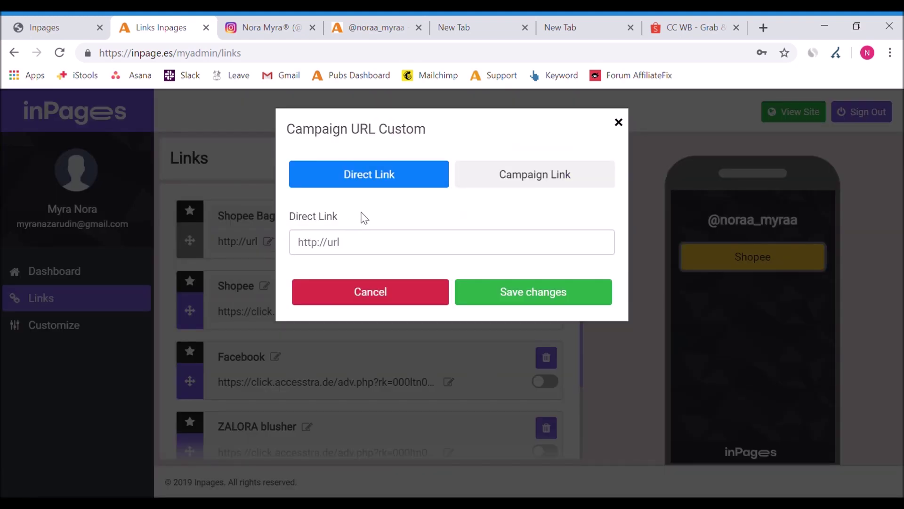
pyautogui.click(554, 176)
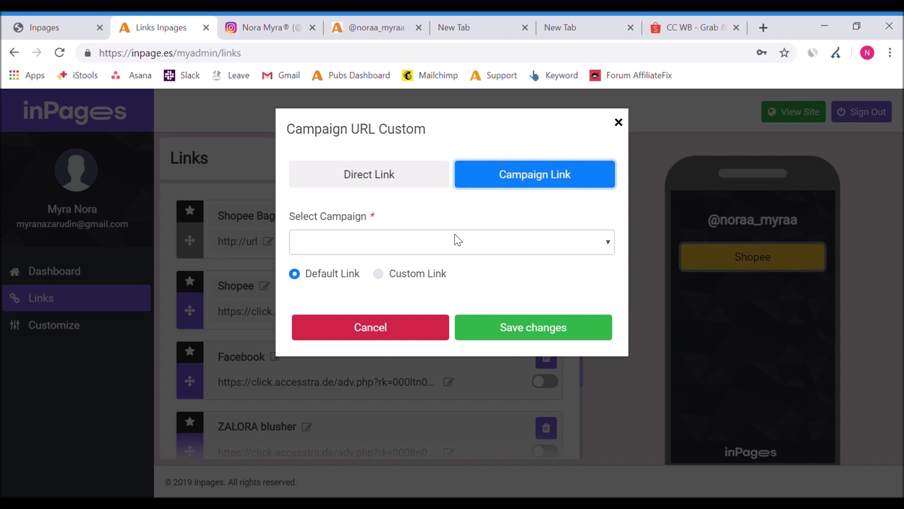
pyautogui.click(463, 244)
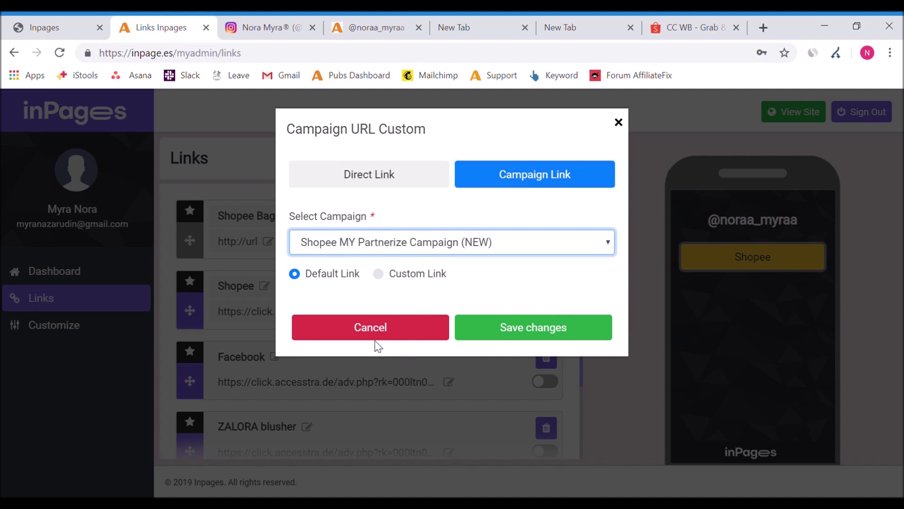
pyautogui.click(379, 274)
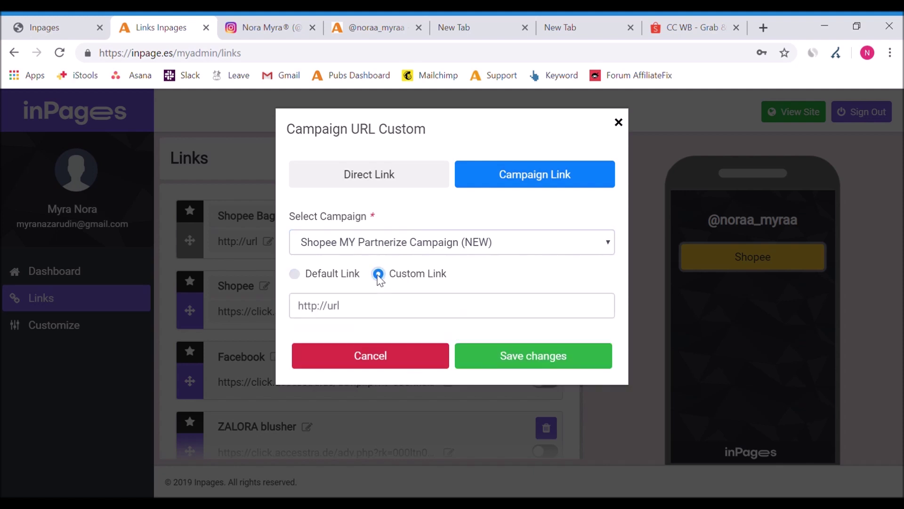
pyautogui.click(377, 305)
pyautogui.hotkey('ctrl', 'v')
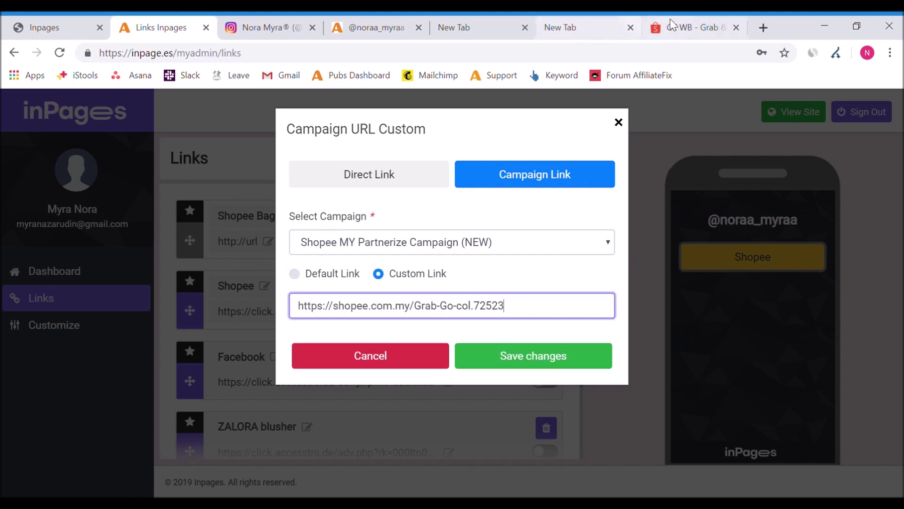
pyautogui.click(557, 358)
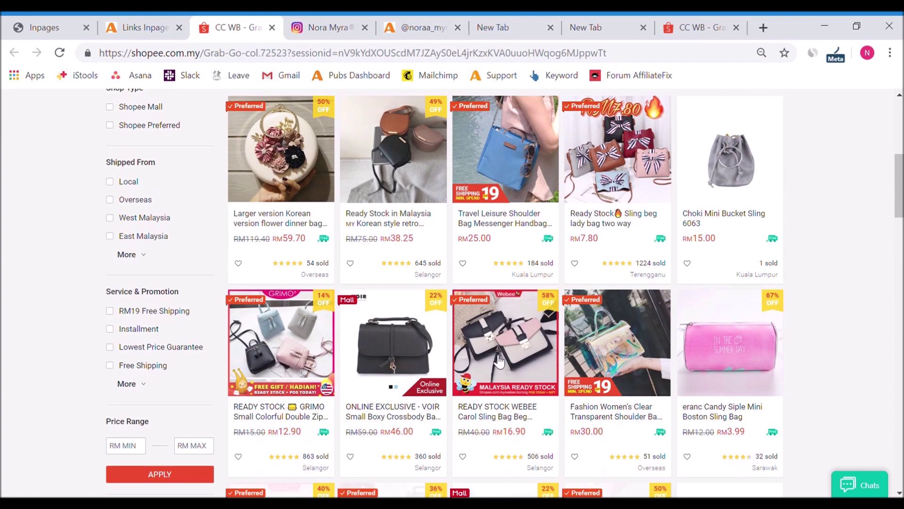
# - Close the Shopee tab and delete the Facebook link, confirming the deletion
pyautogui.hotkey('ctrl', 'w')
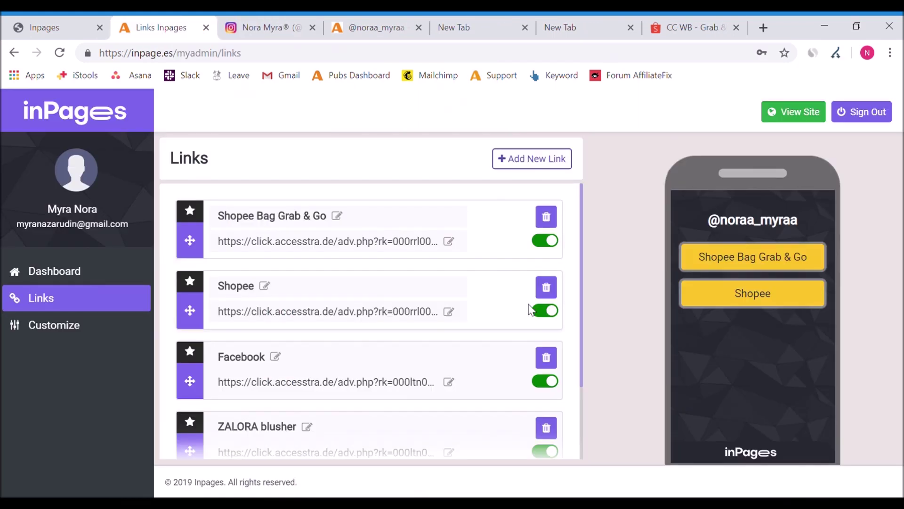
pyautogui.scroll(-4, 383, 367)
pyautogui.scroll(5, 385, 373)
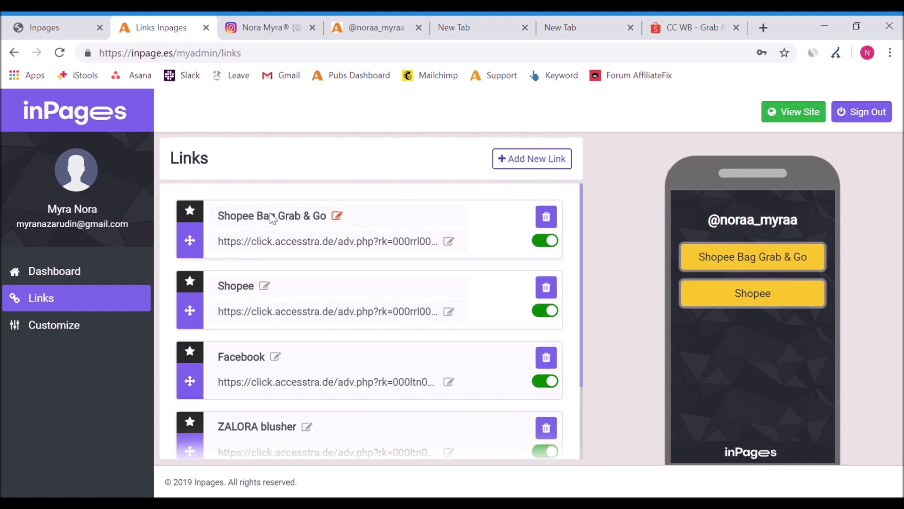
pyautogui.scroll(-5, 385, 335)
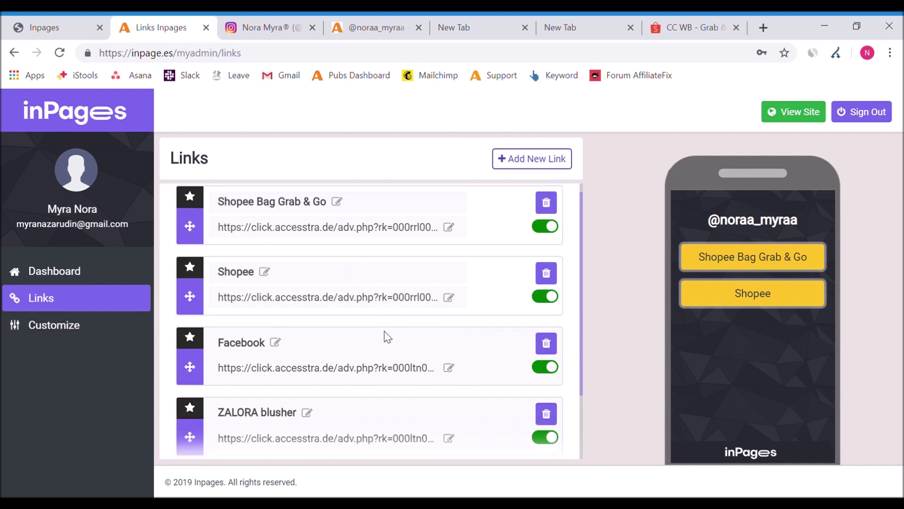
pyautogui.scroll(5, 390, 337)
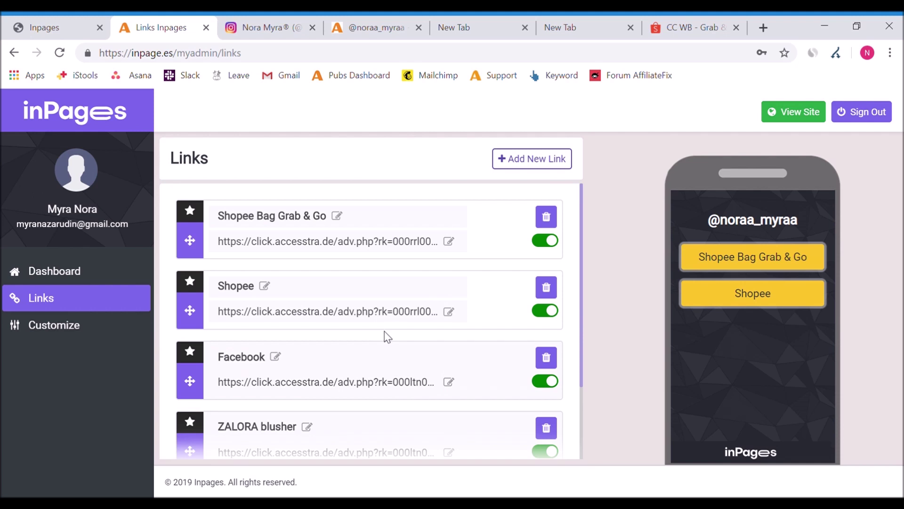
pyautogui.scroll(-1, 386, 337)
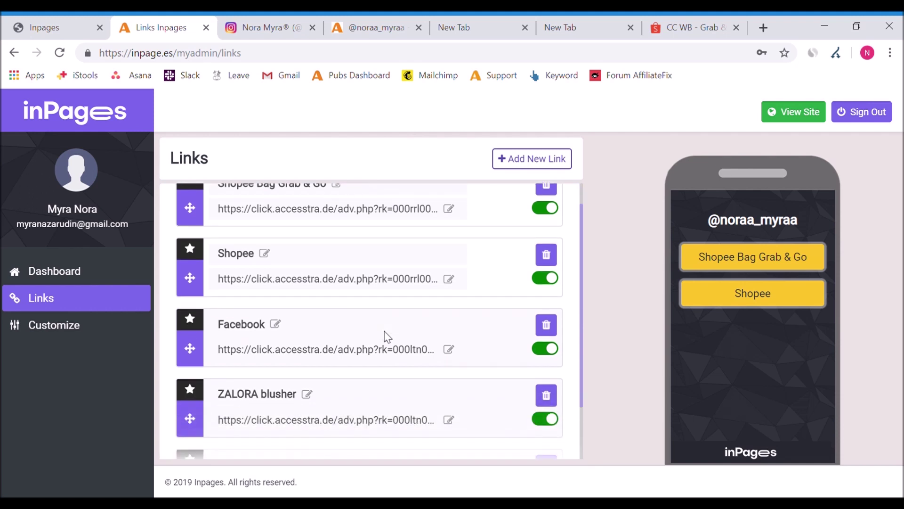
pyautogui.click(546, 293)
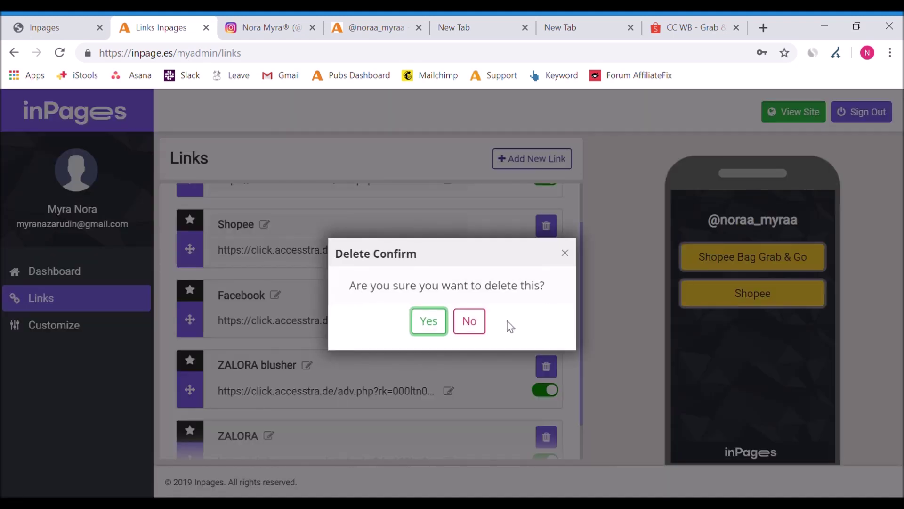
pyautogui.click(428, 321)
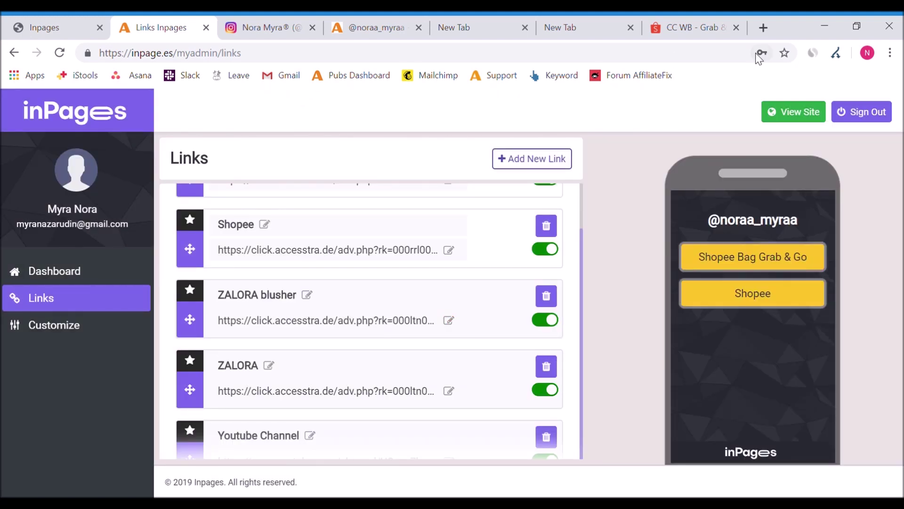
pyautogui.click(764, 29)
# - Load facebook.com, select the Accesstrade Malaysia Affiliate Community group's address, and return to inPages Links
pyautogui.write('fav')
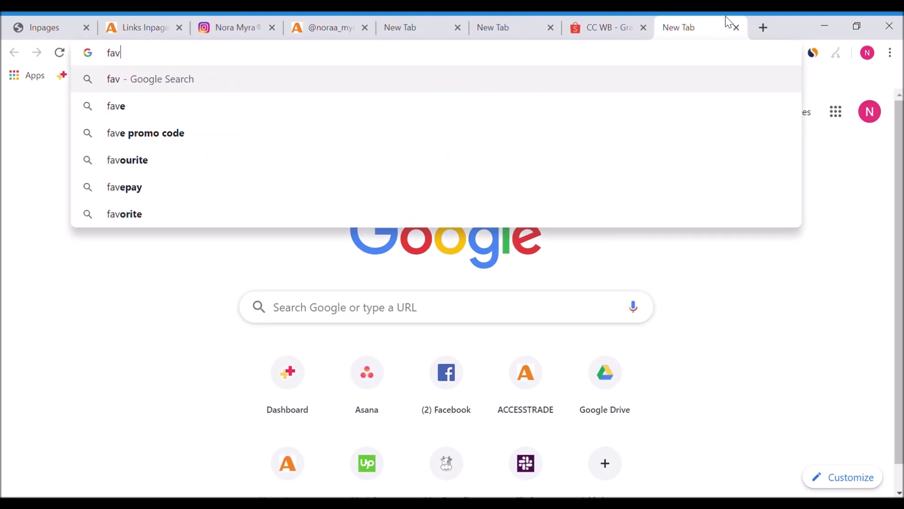
pyautogui.press('BackSpace')
pyautogui.write('c')
pyautogui.press('Return')
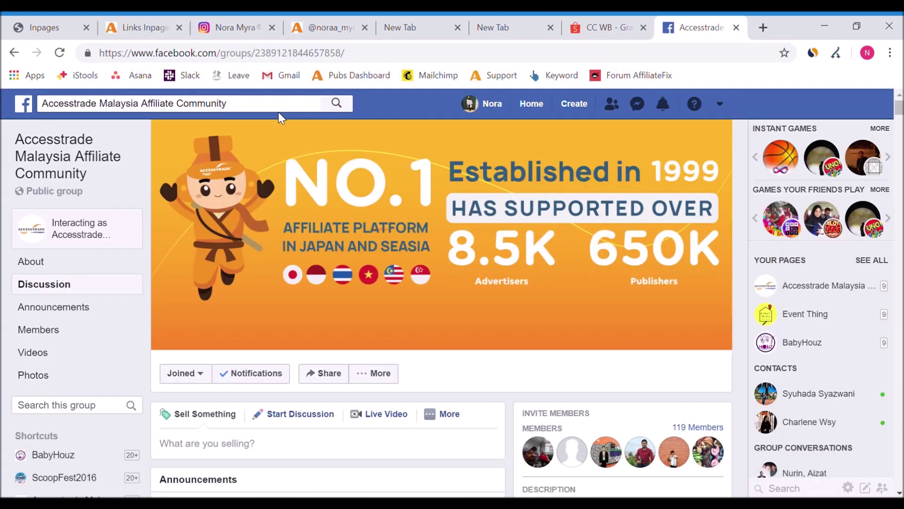
pyautogui.click(373, 53)
pyautogui.hotkey('ctrl', 'c')
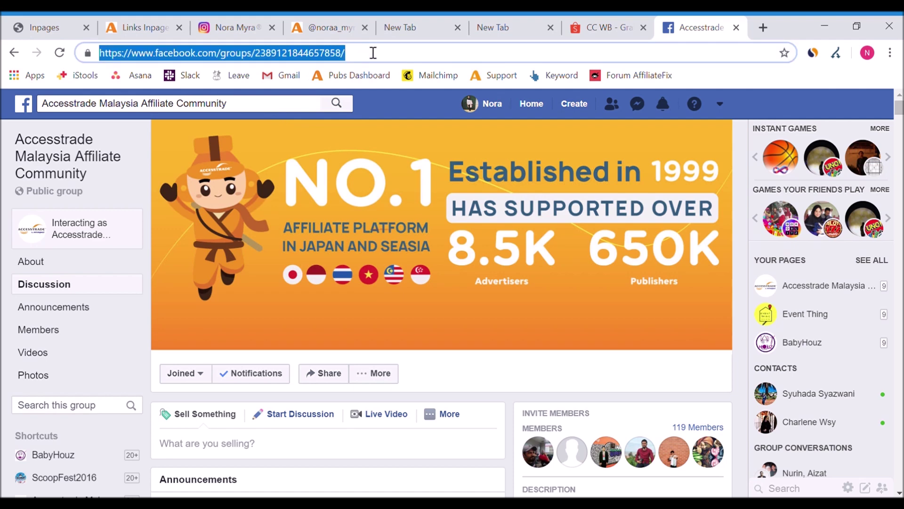
pyautogui.click(141, 28)
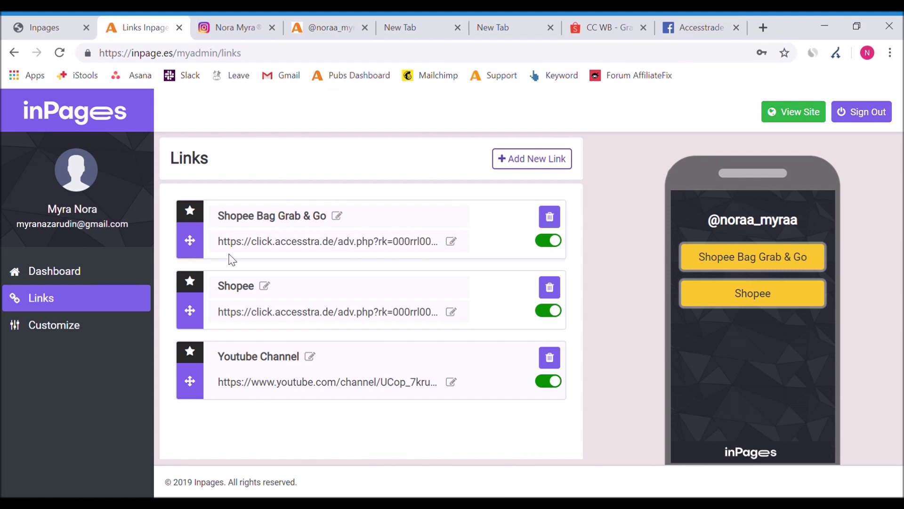
# - Add a new link titled 'Facebook Group'
pyautogui.click(530, 159)
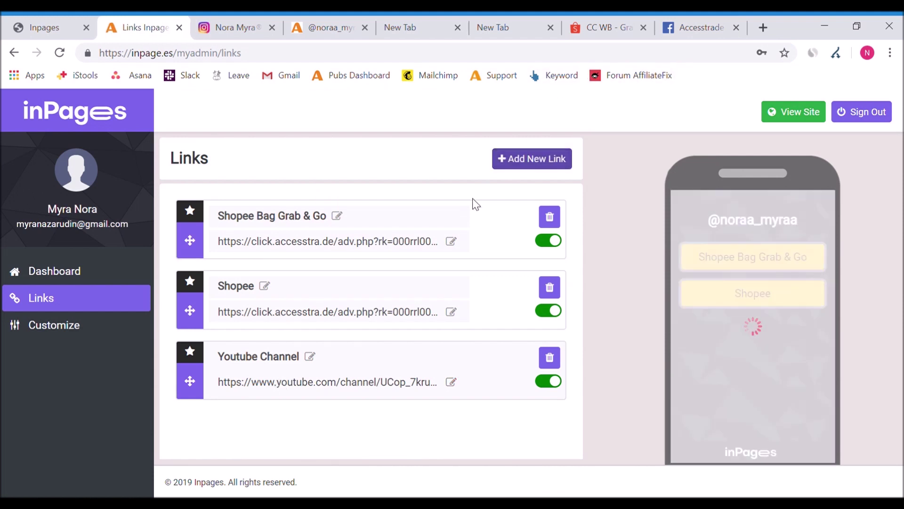
pyautogui.click(254, 221)
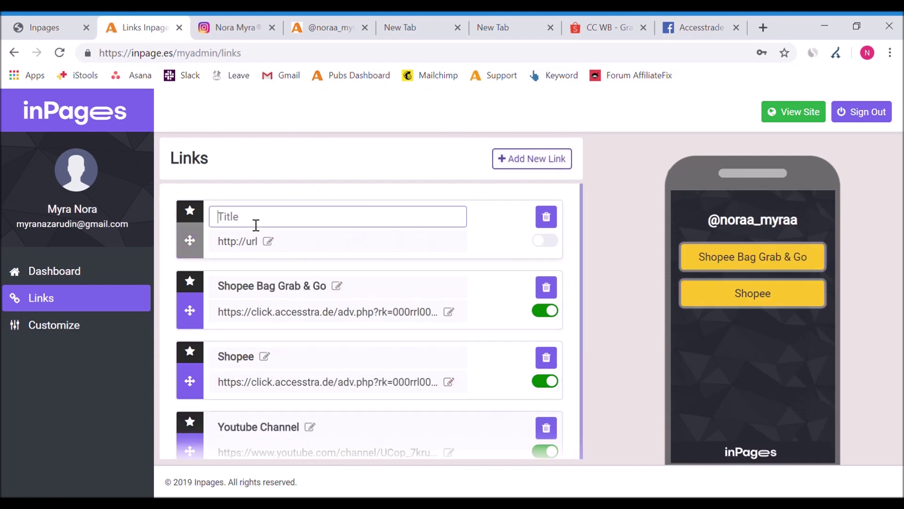
pyautogui.write('Facebook')
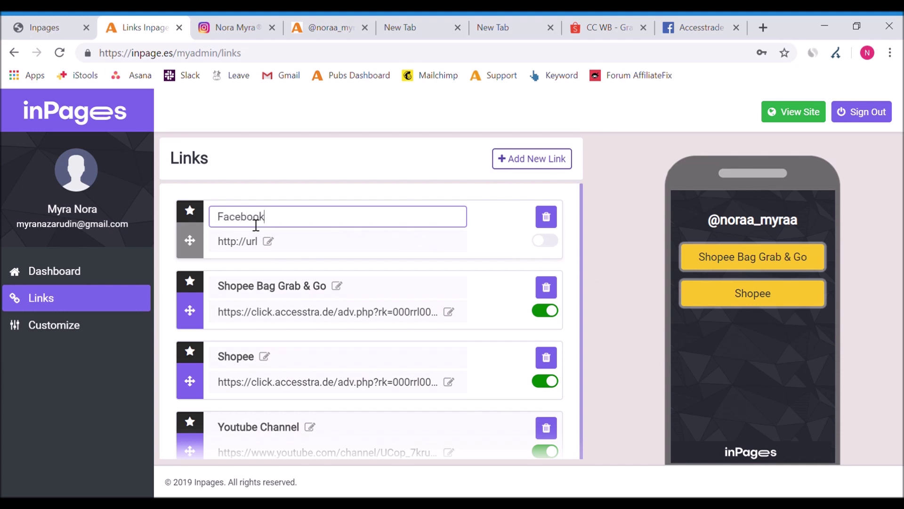
pyautogui.write(' Group')
# - Give it a direct link to the pasted Facebook group URL, then drag Shopee Bag Grab & Go below it
pyautogui.click(254, 238)
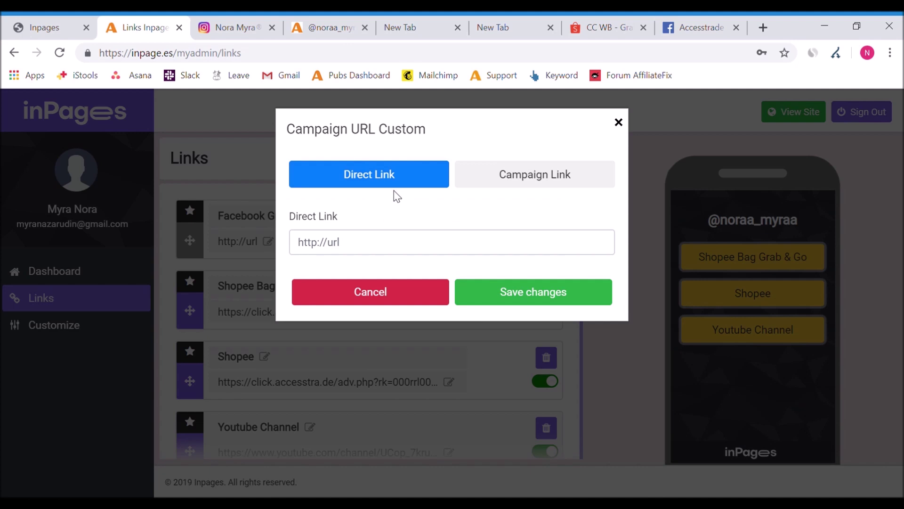
pyautogui.click(525, 184)
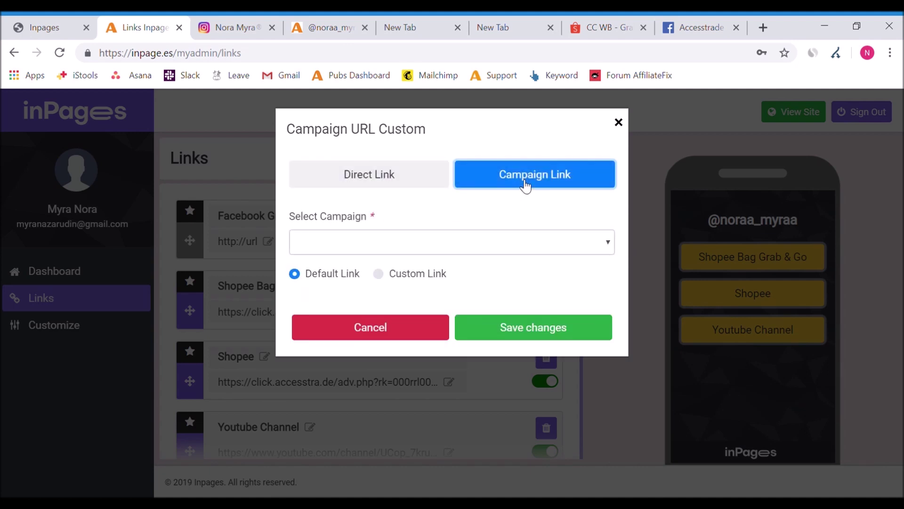
pyautogui.click(389, 170)
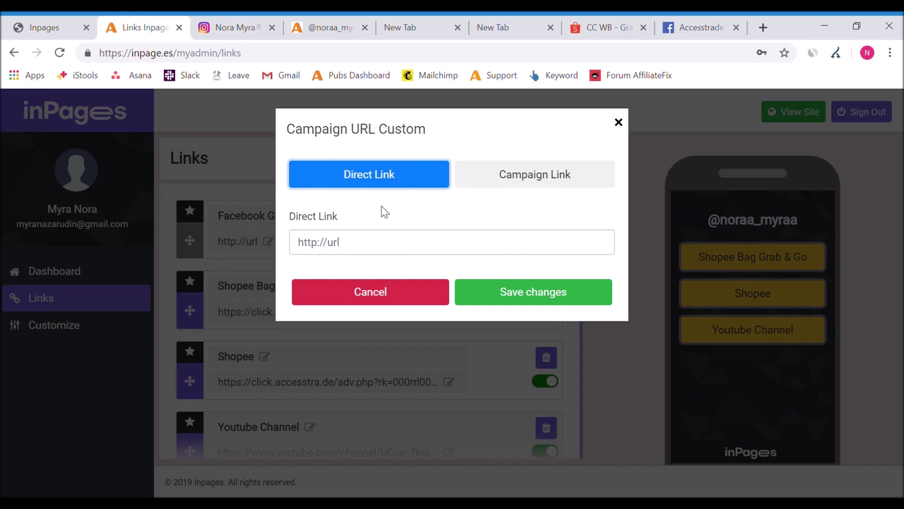
pyautogui.click(354, 255)
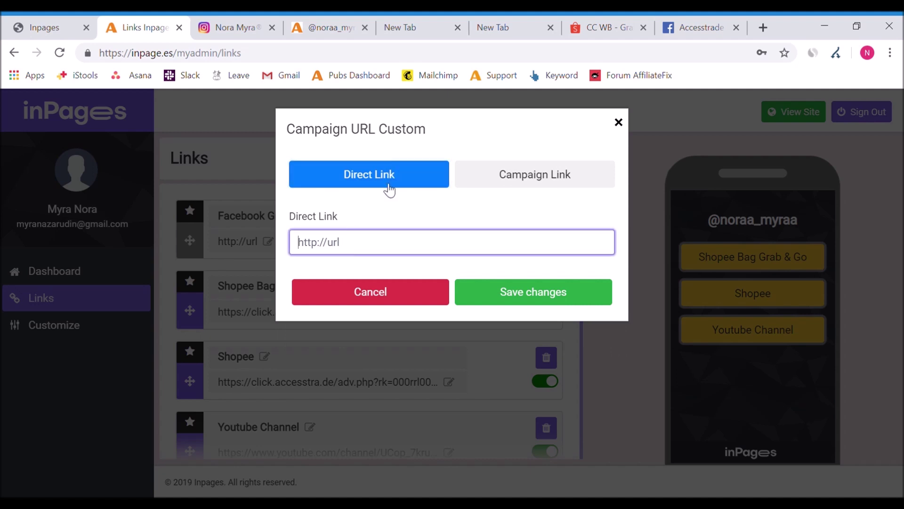
pyautogui.hotkey('ctrl', 'v')
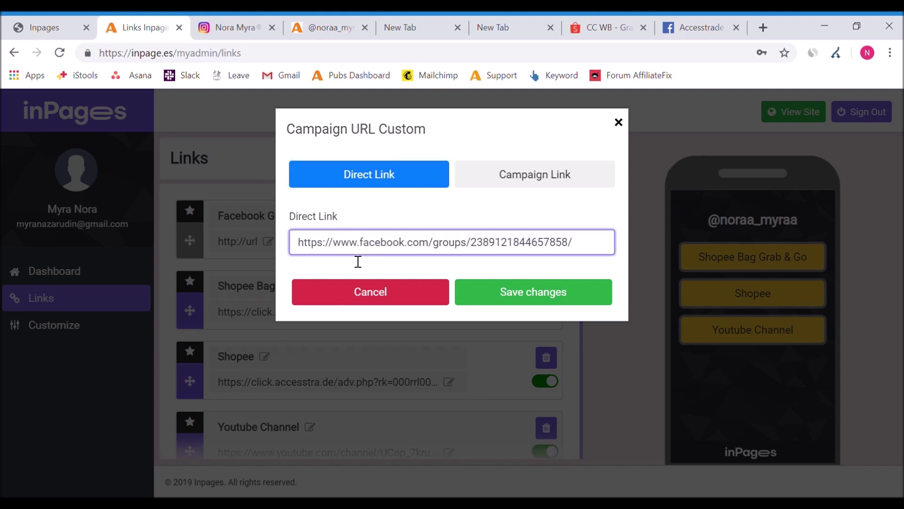
pyautogui.click(505, 293)
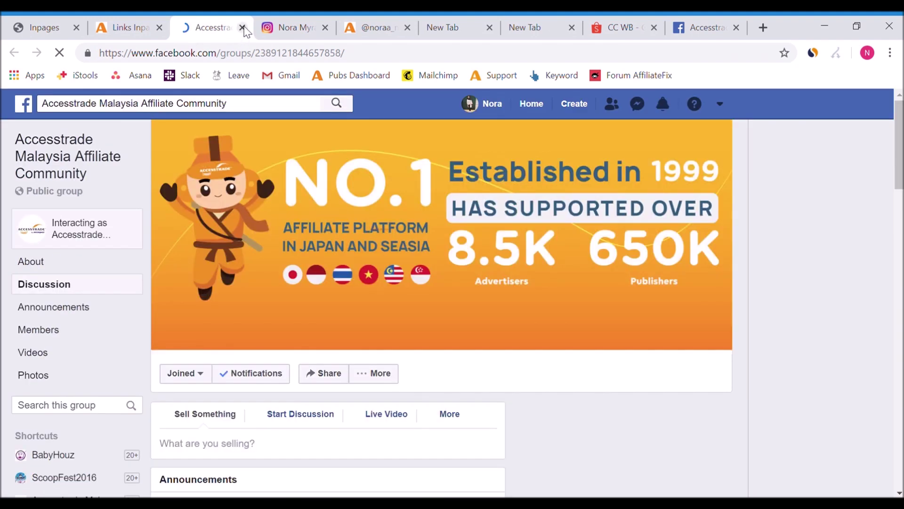
pyautogui.click(242, 28)
pyautogui.moveTo(191, 258); pyautogui.dragTo(188, 400)
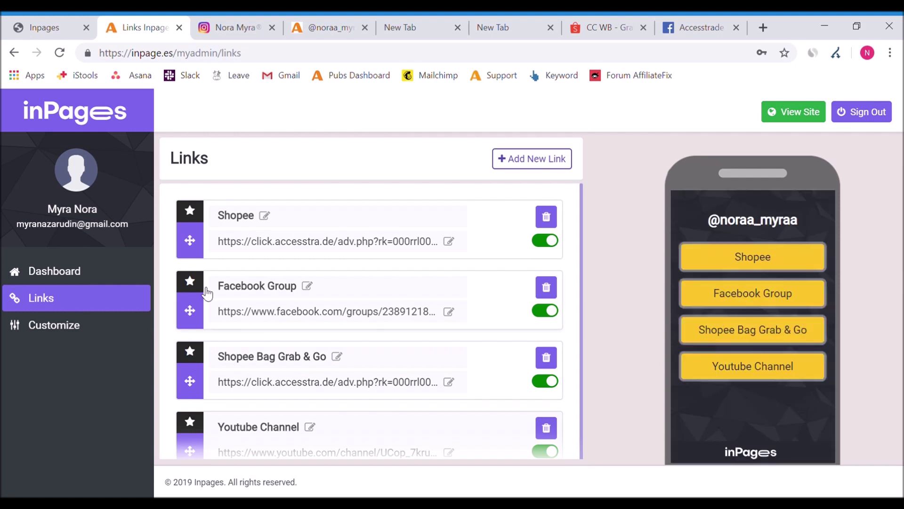
# - Drag Shopee Bag Grab & Go above Facebook Group so Youtube Channel ends the list
pyautogui.scroll(-1, 238, 305)
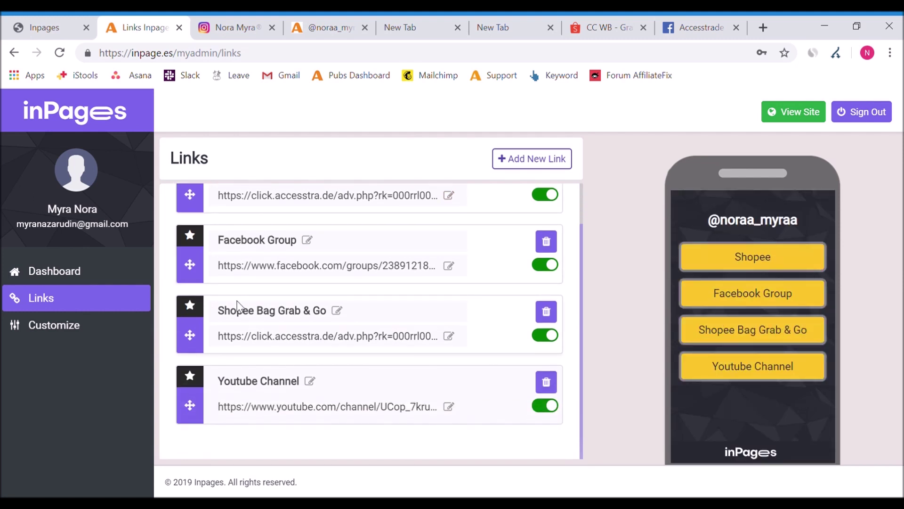
pyautogui.scroll(1, 235, 309)
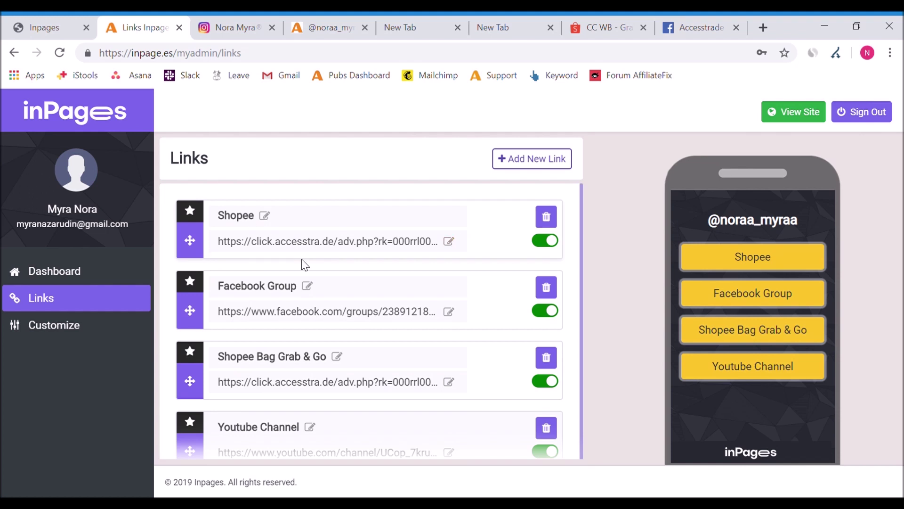
pyautogui.moveTo(242, 295); pyautogui.dragTo(503, 306)
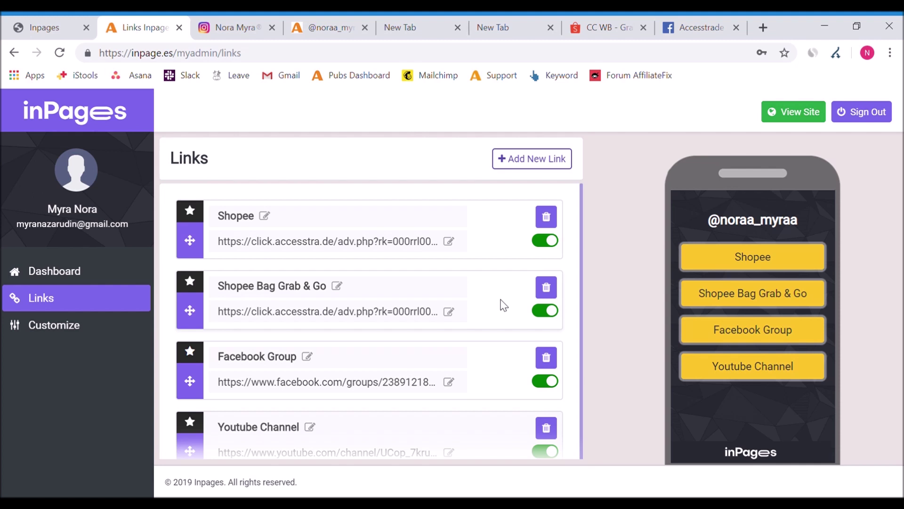
pyautogui.scroll(-1, 368, 385)
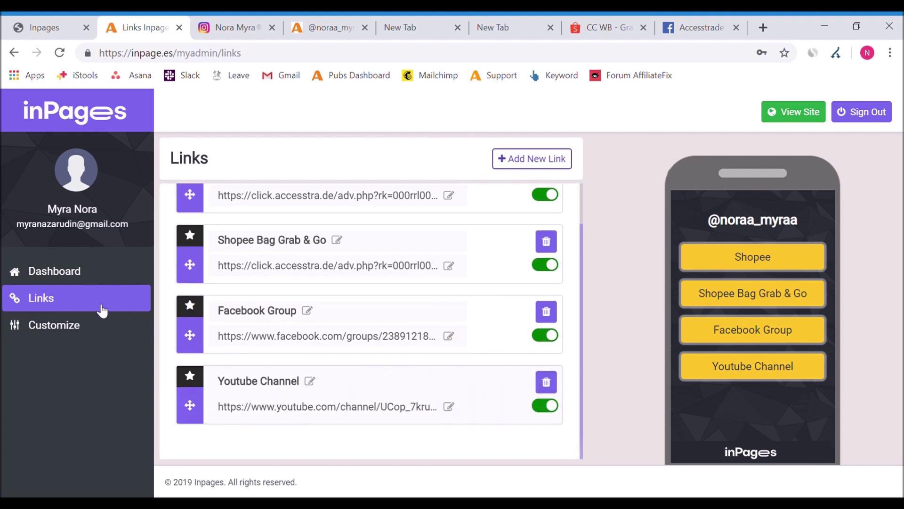
pyautogui.scroll(1, 563, 222)
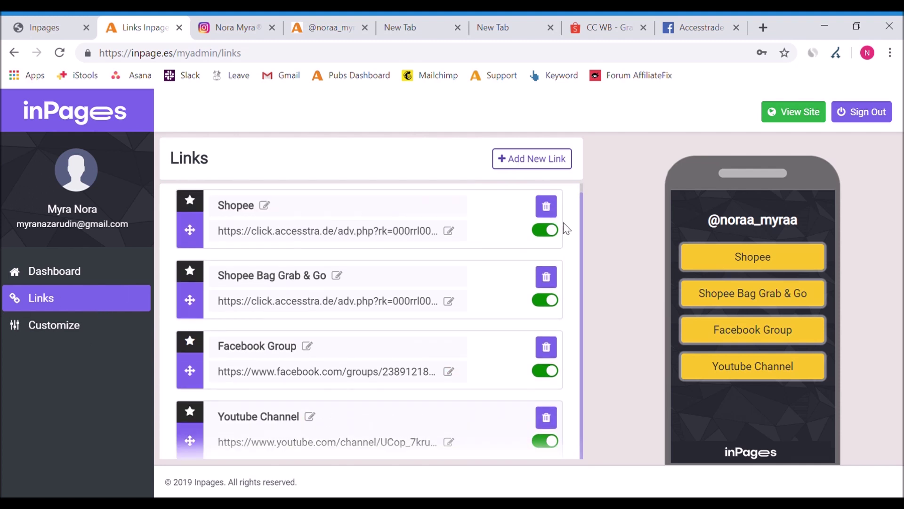
# - View the live landing page with its four buttons, select its URL, and return to Instagram
pyautogui.click(806, 120)
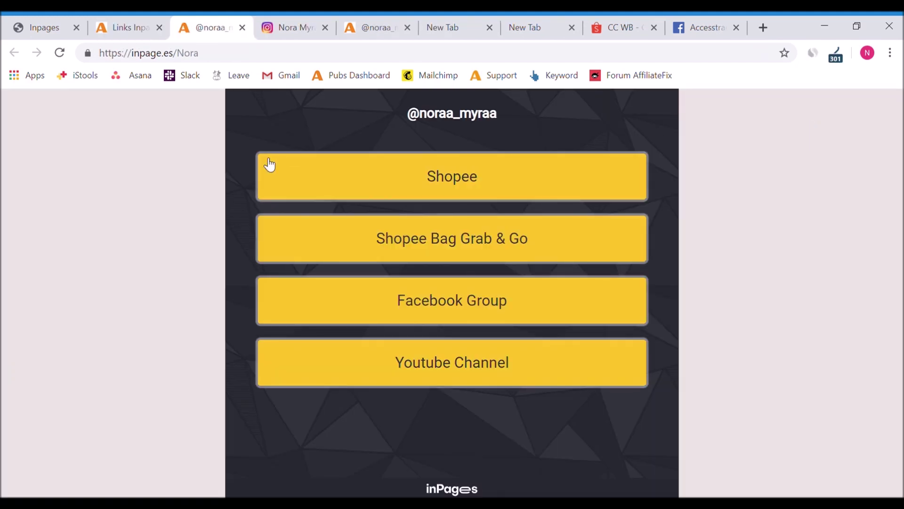
pyautogui.click(264, 59)
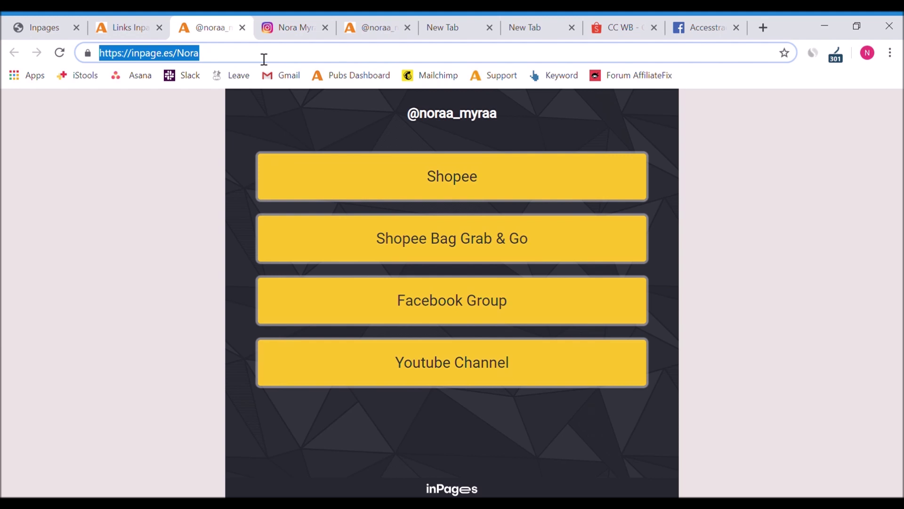
pyautogui.click(276, 26)
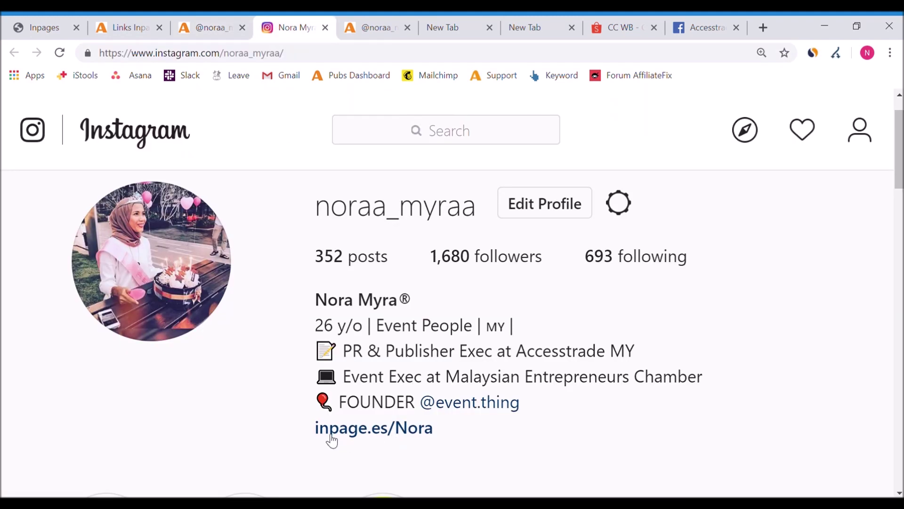